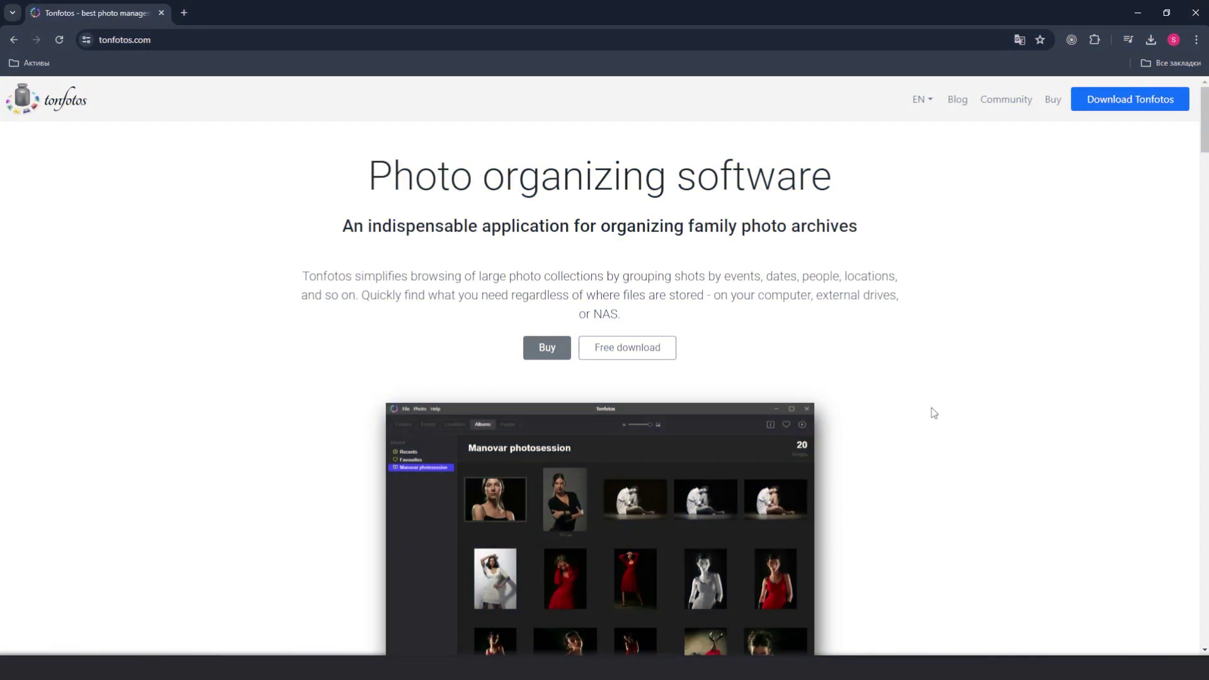
- Scroll down through the photo library timeline
scroll(934, 413, "down", 2)
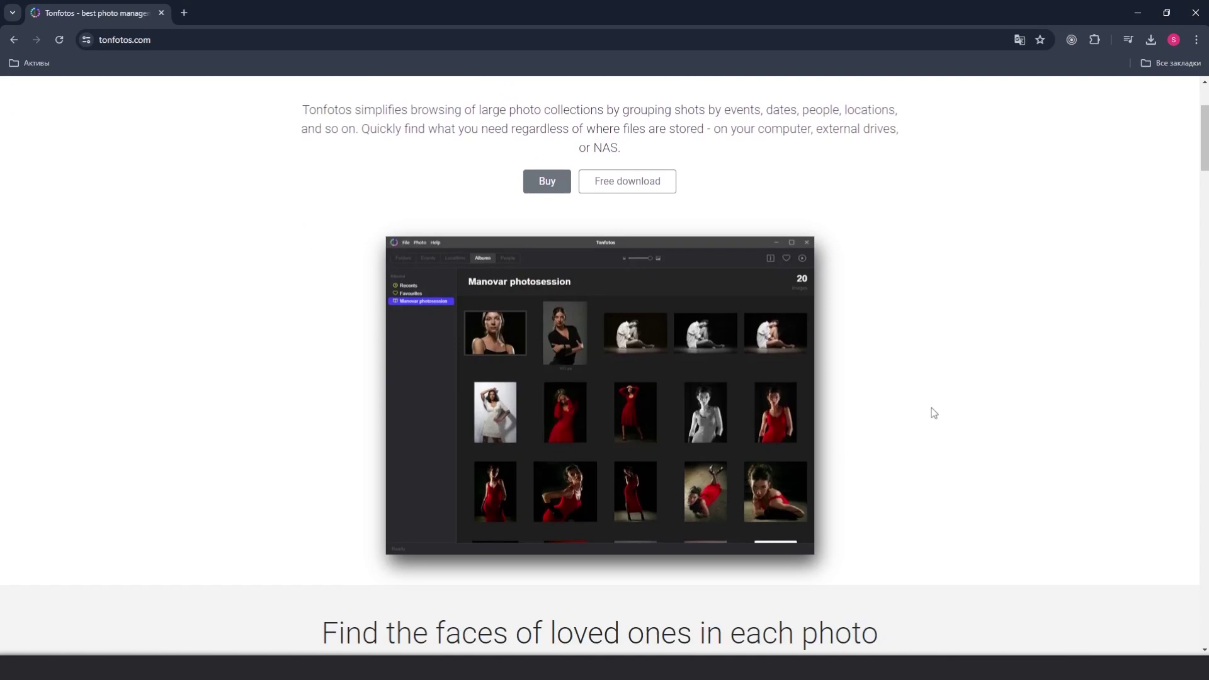
scroll(933, 413, "down", 2)
scroll(934, 413, "down", 2)
scroll(934, 413, "down", 2)
scroll(934, 413, "down", 1)
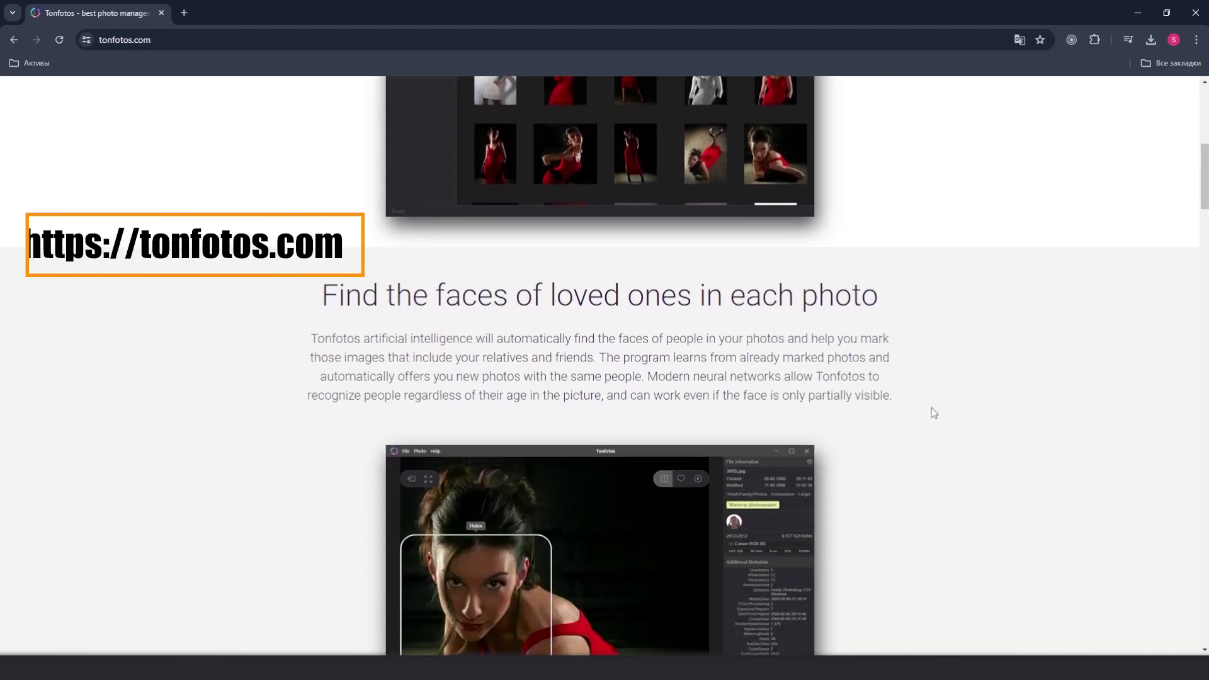
scroll(934, 413, "down", 2)
scroll(934, 413, "down", 3)
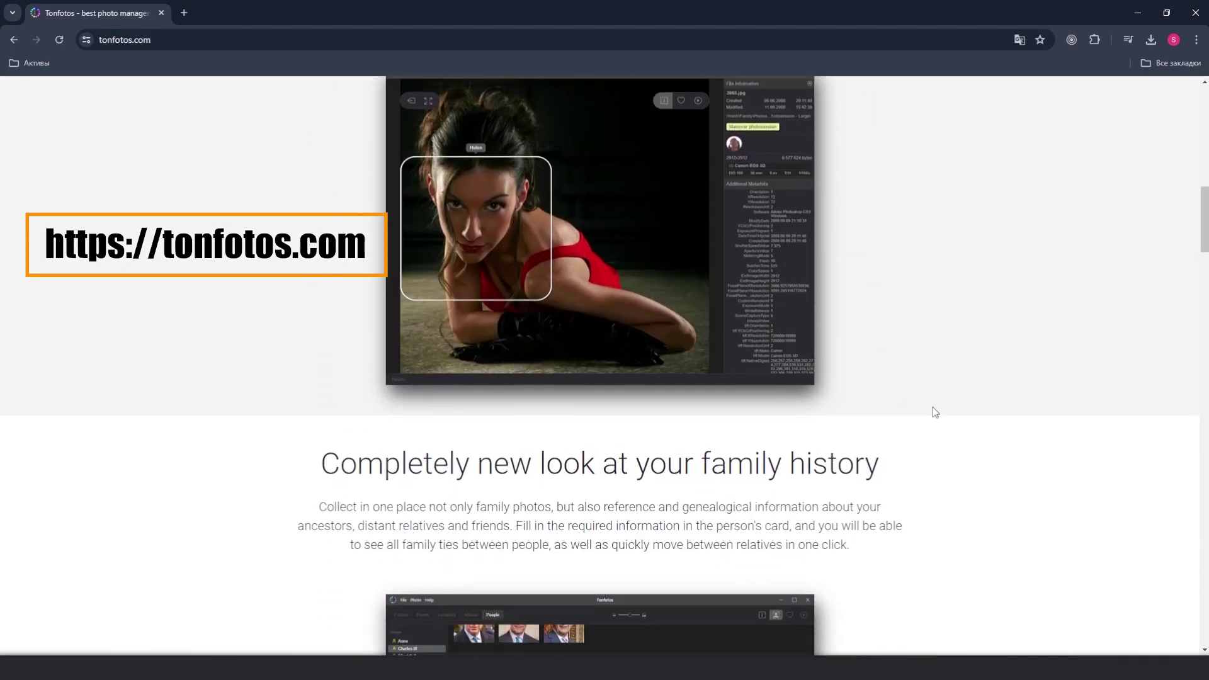
scroll(934, 412, "down", 3)
scroll(934, 411, "down", 4)
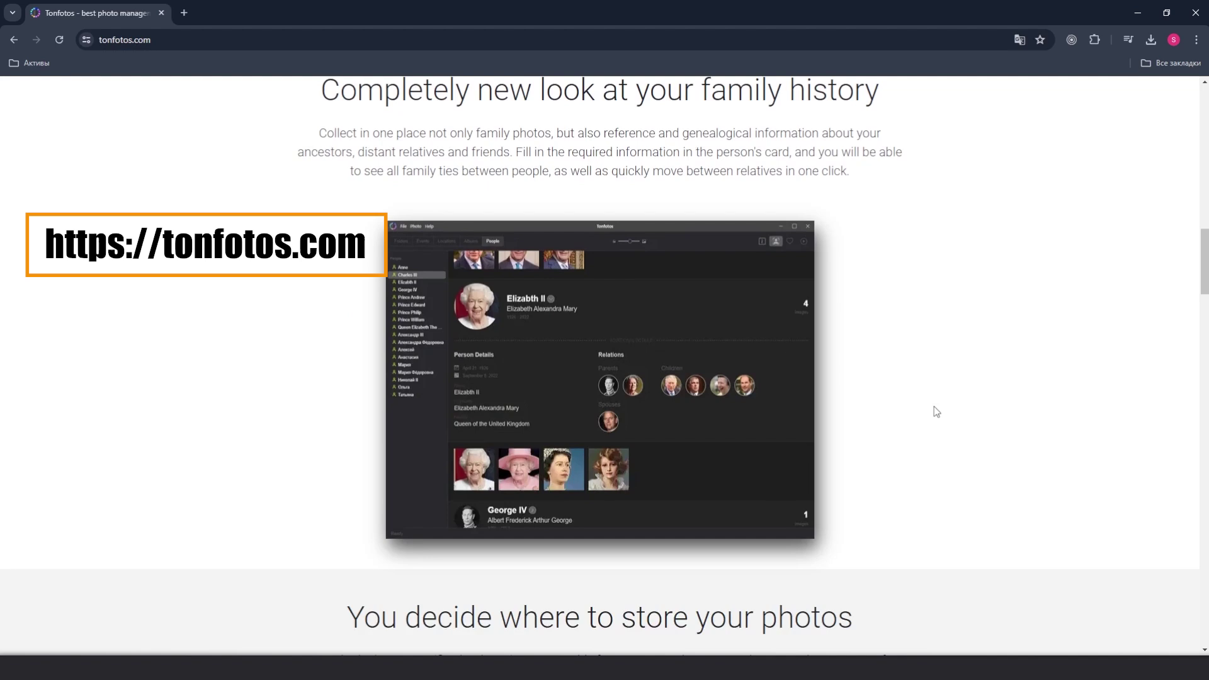
scroll(934, 407, "down", 1)
scroll(935, 408, "down", 2)
scroll(935, 407, "down", 1)
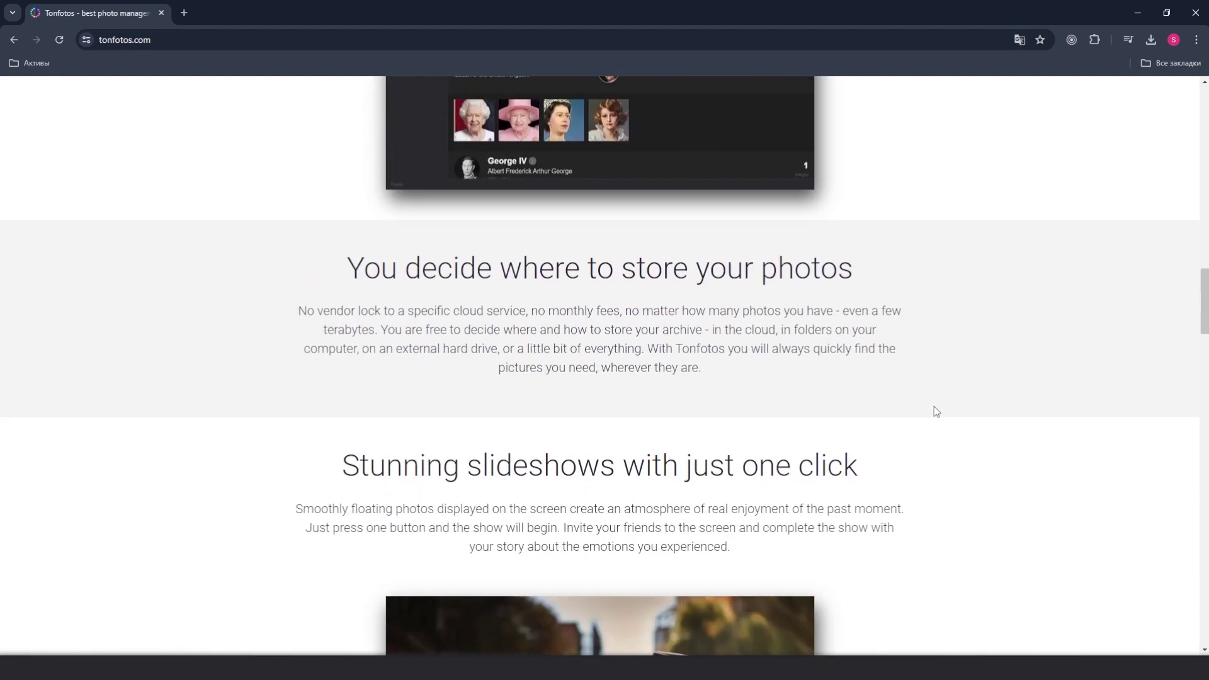
scroll(934, 407, "down", 2)
scroll(933, 407, "down", 1)
scroll(934, 407, "down", 3)
scroll(934, 408, "down", 1)
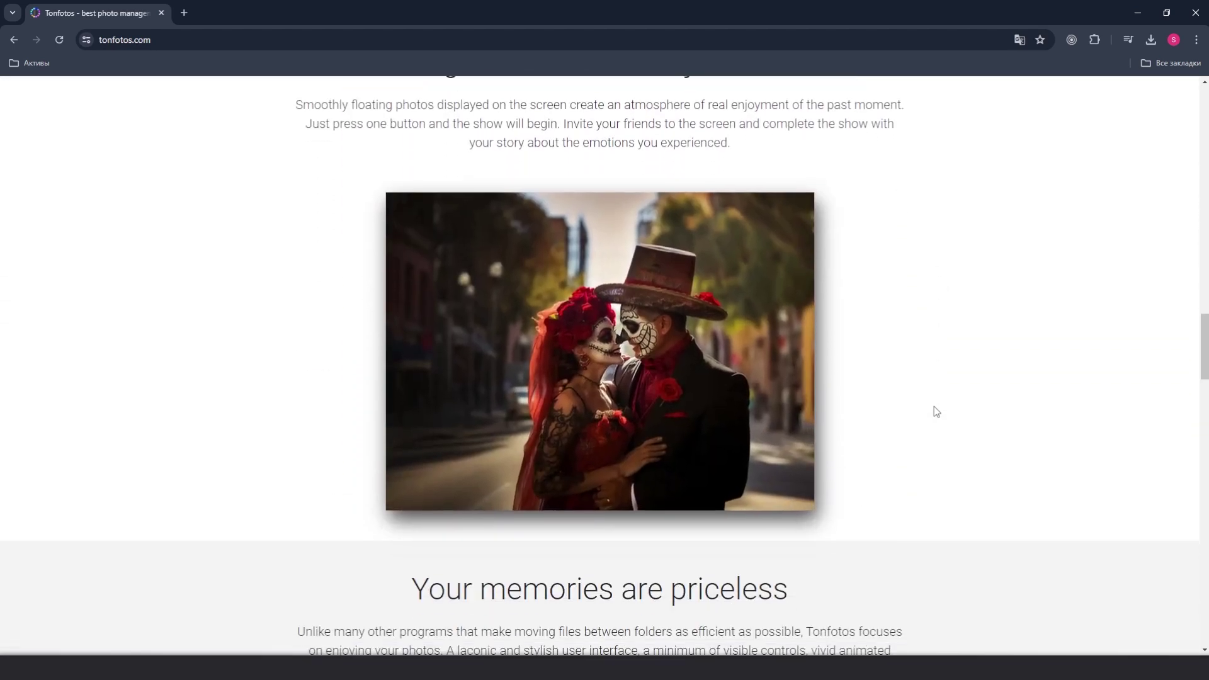
scroll(934, 407, "down", 3)
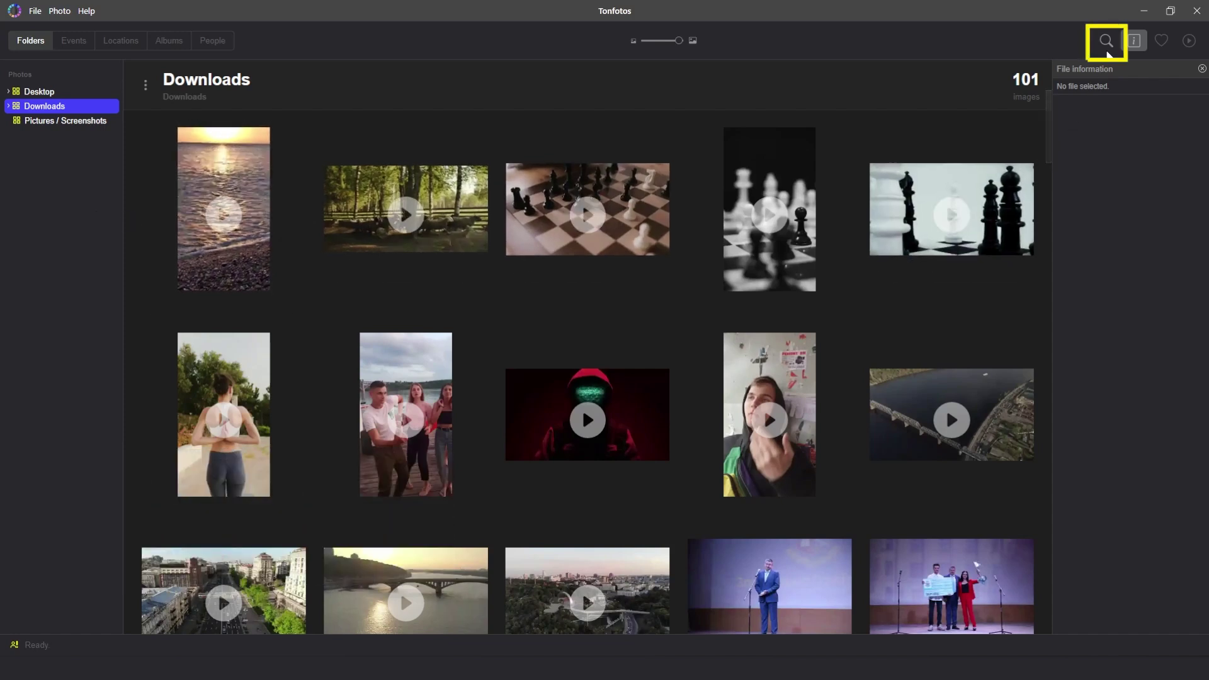
- Search 'troub' and open the Troubled Times folder from the suggestions
left_click(1107, 50)
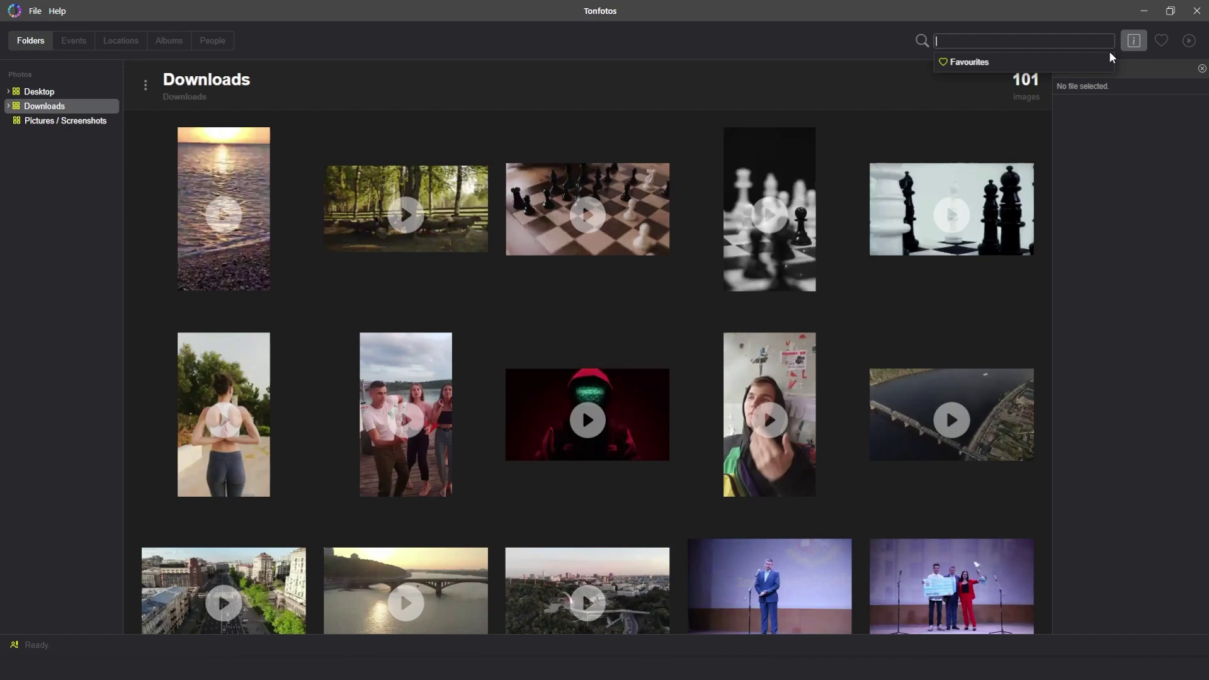
type("troub")
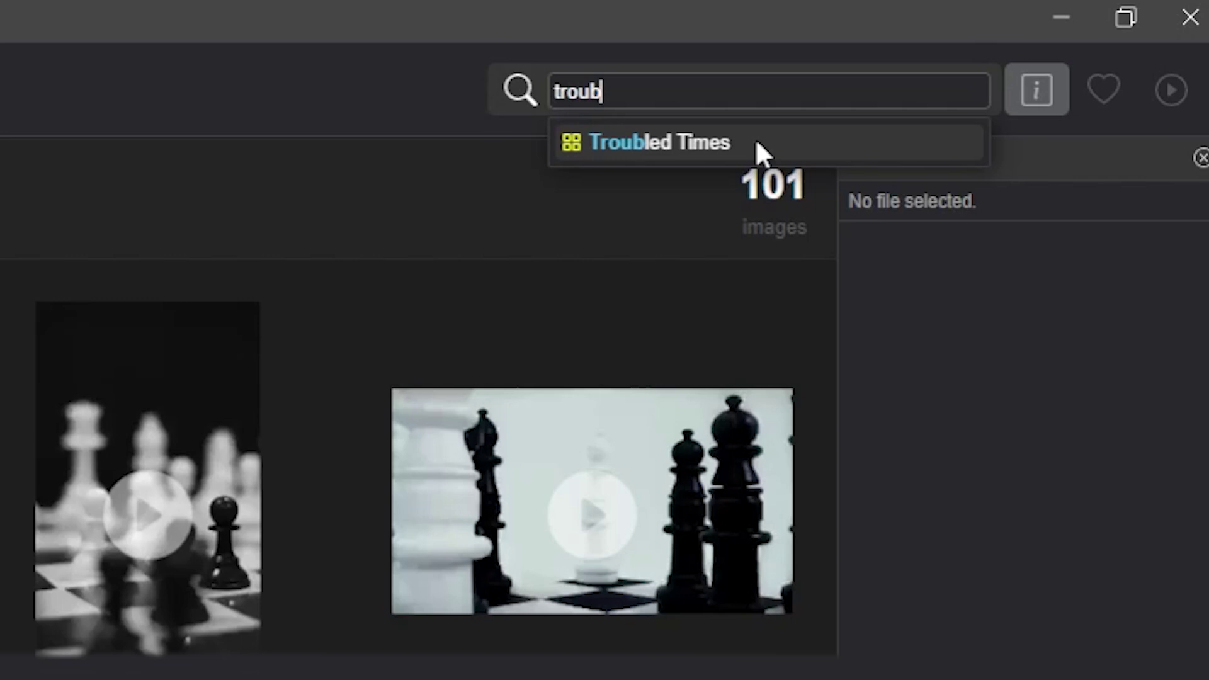
left_click(756, 142)
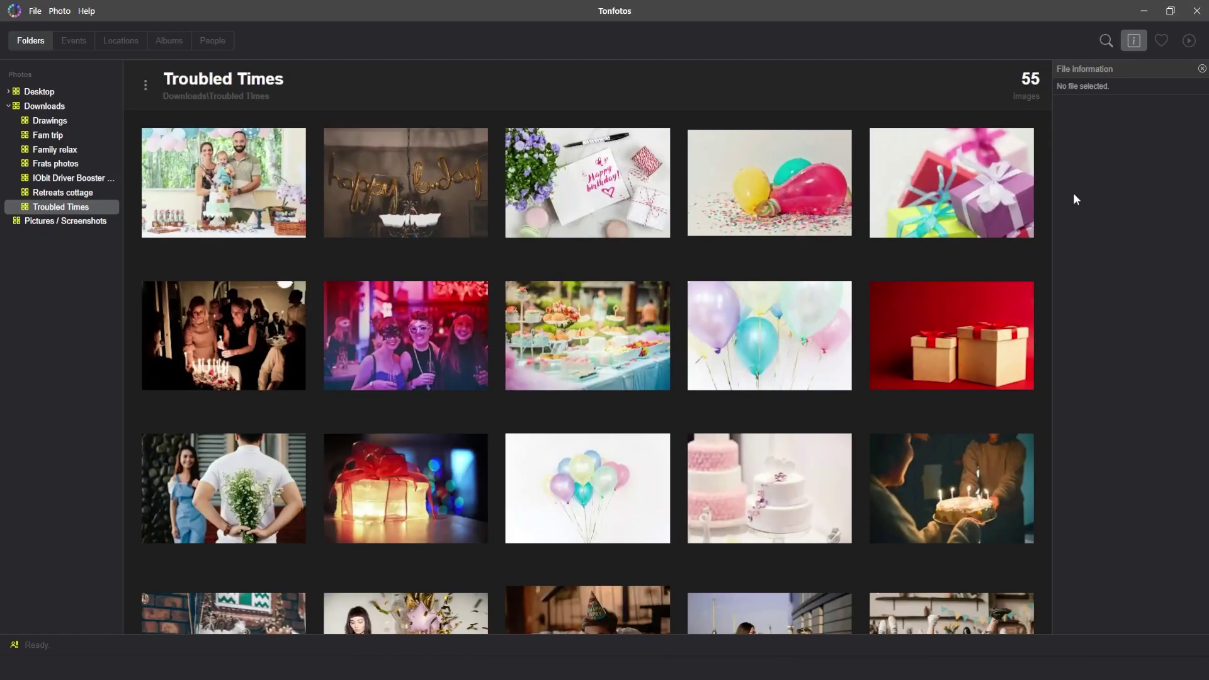
scroll(990, 198, "down", 1)
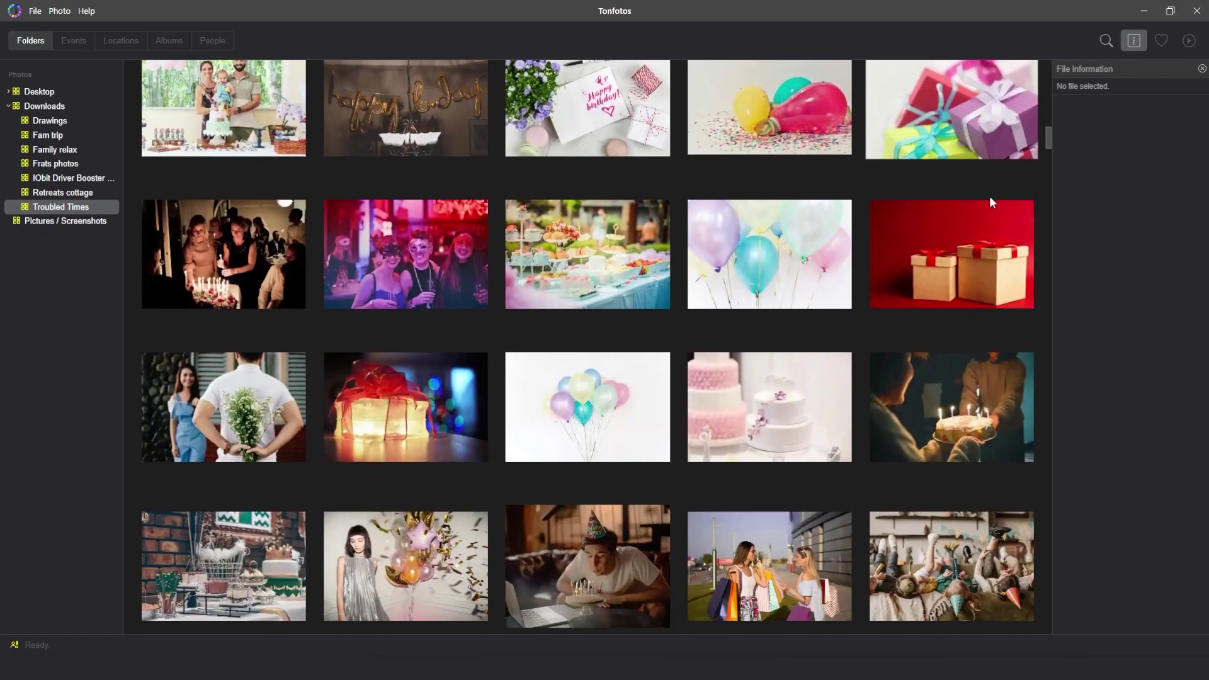
scroll(990, 201, "down", 1)
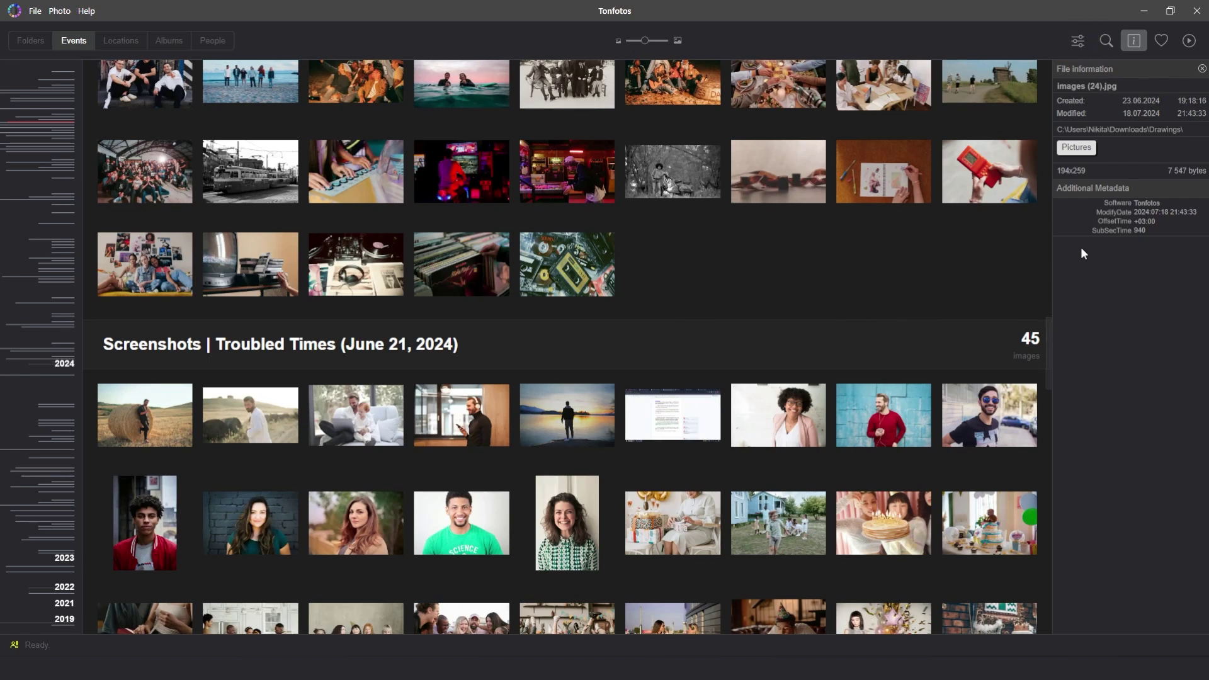
- Filter the events by the Pictures tag via a 'pic' search and browse the tagged drawings
left_click(1014, 173)
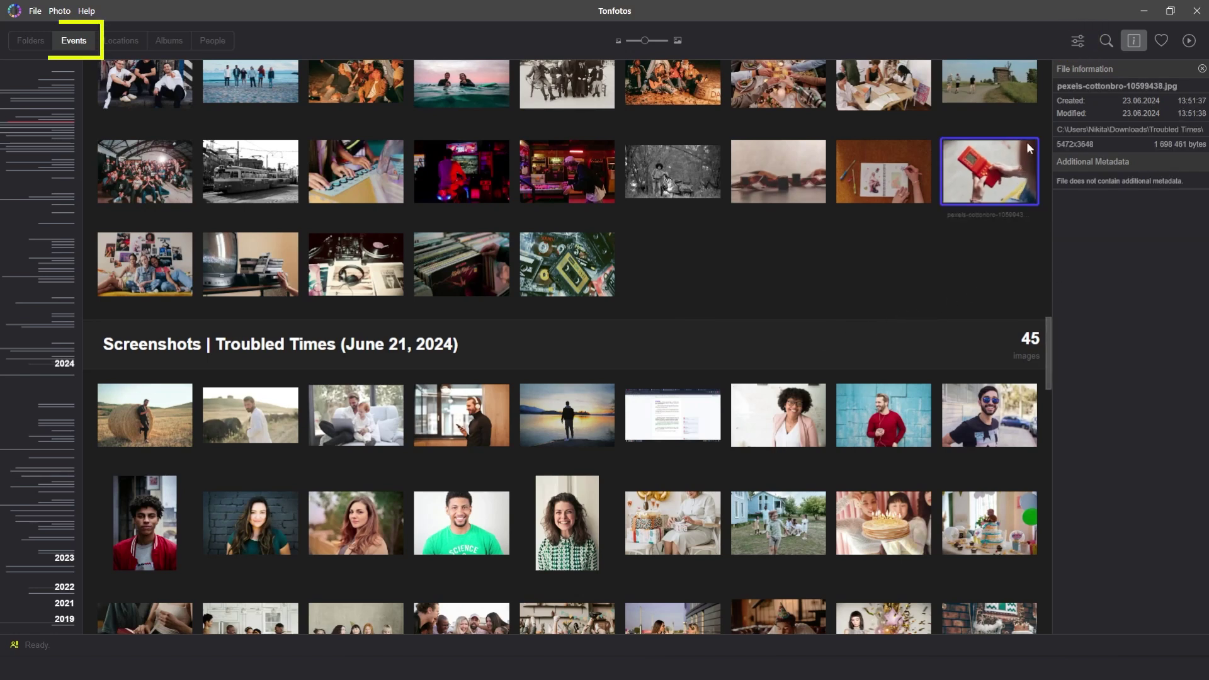
left_click(1103, 42)
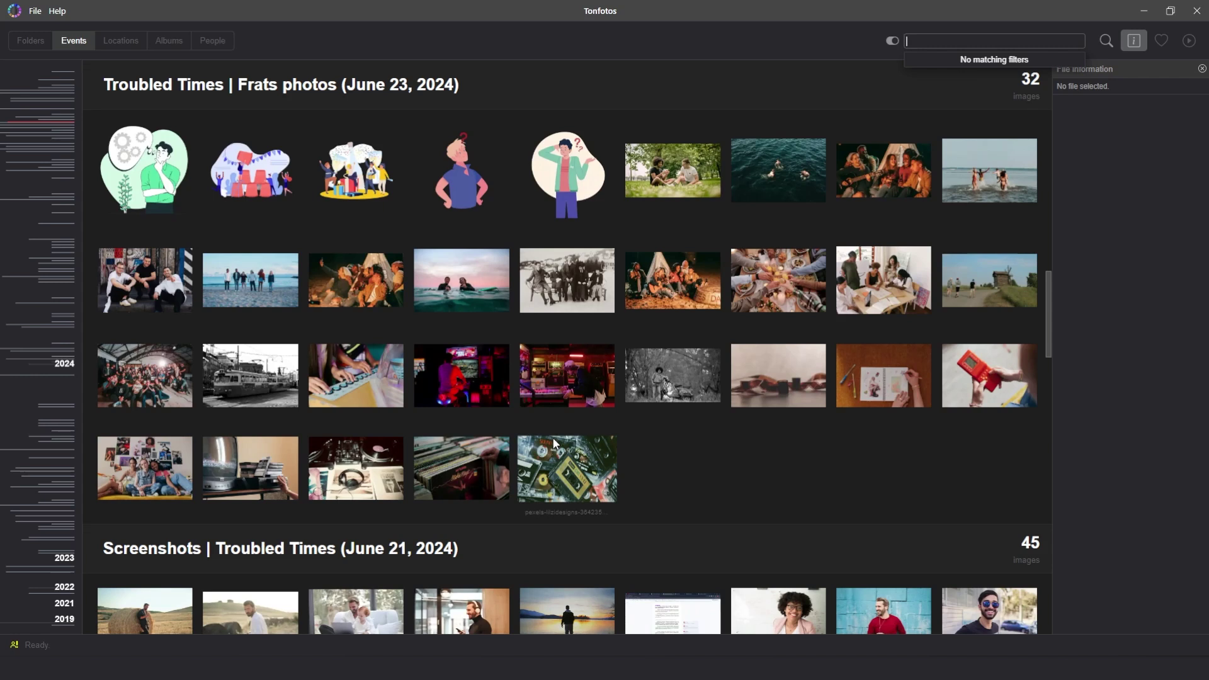
type("pic")
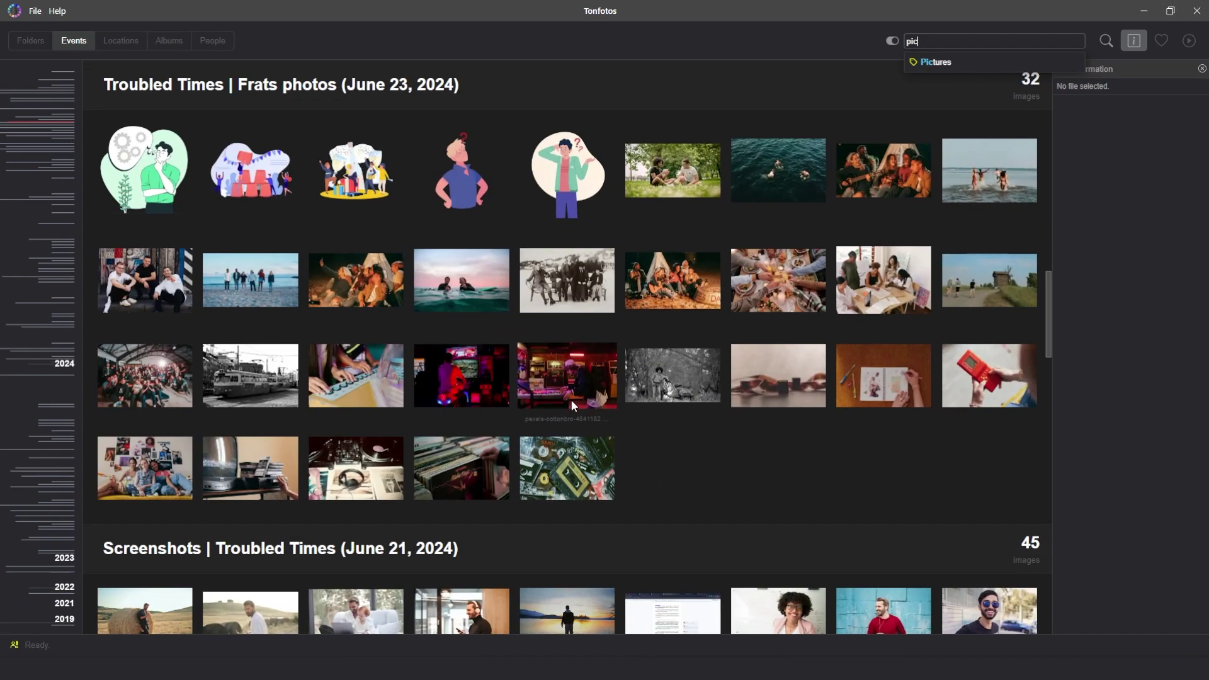
left_click(934, 63)
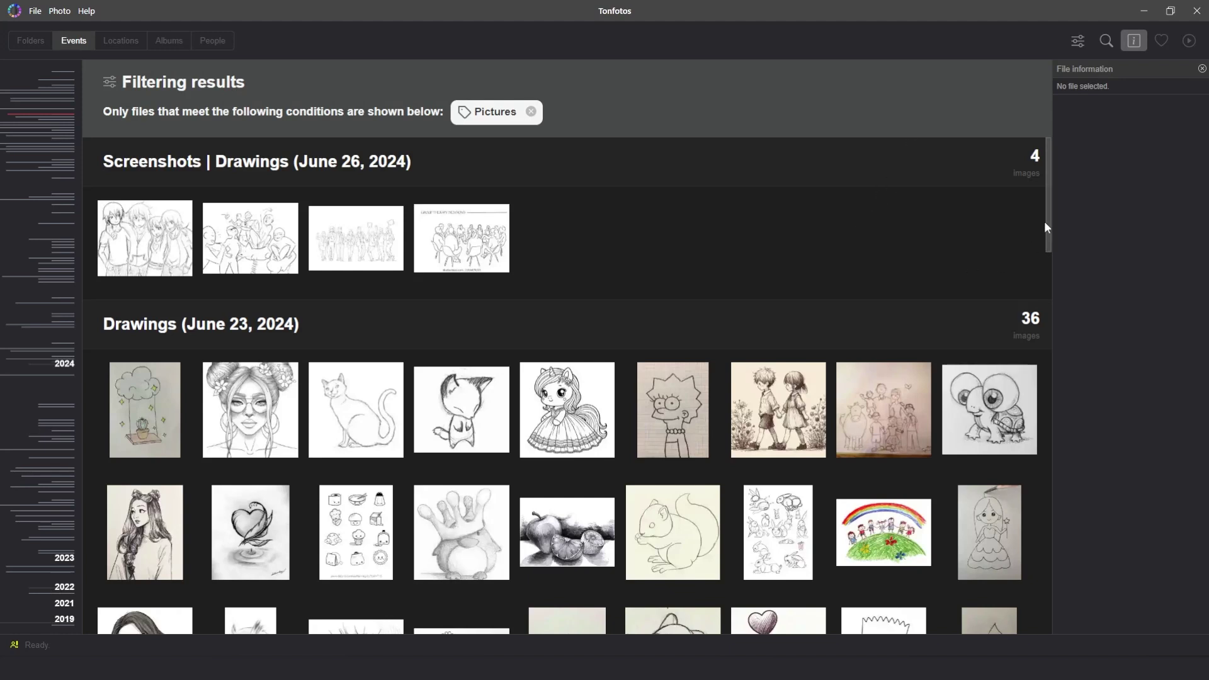
scroll(1043, 221, "down", 2)
scroll(1049, 229, "down", 2)
scroll(1055, 270, "down", 2)
scroll(1056, 292, "down", 2)
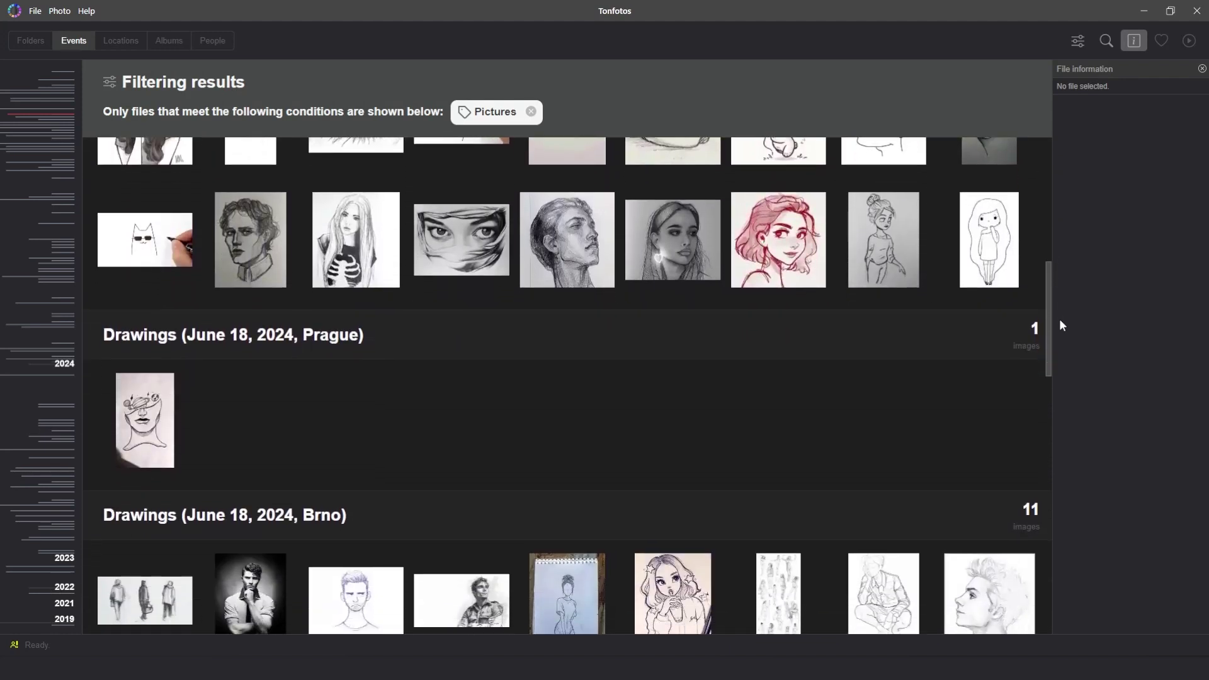
left_click_drag(1060, 319, 1060, 436)
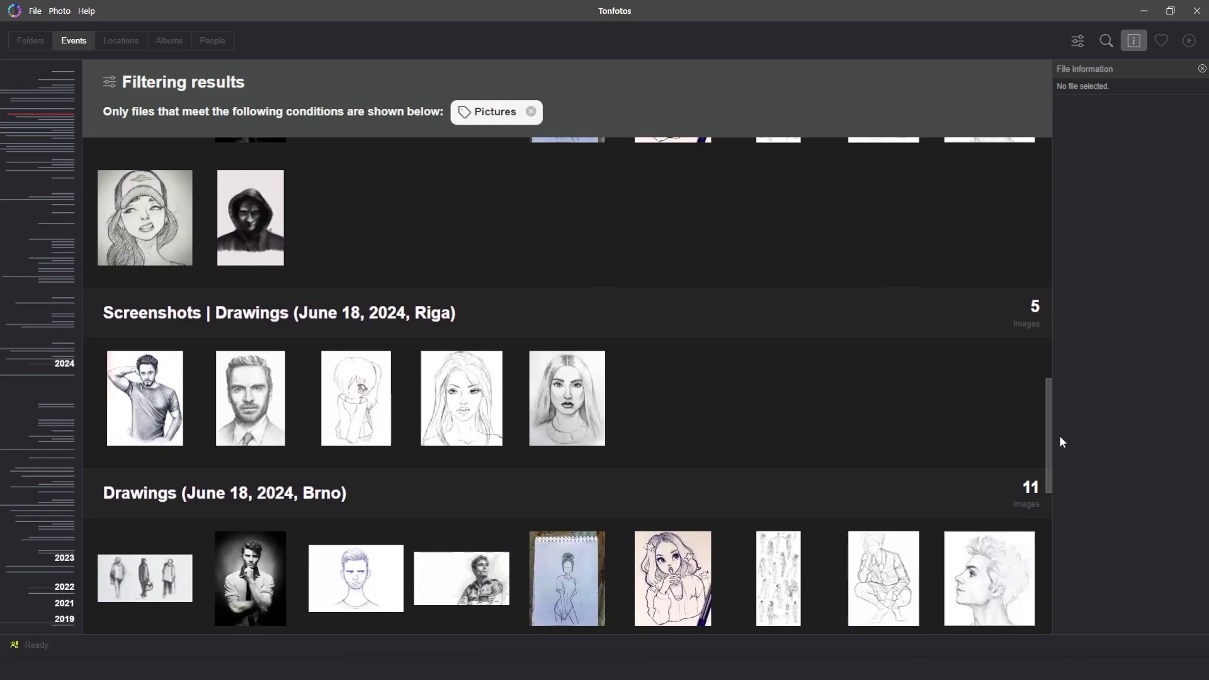
scroll(1055, 448, "down", 1)
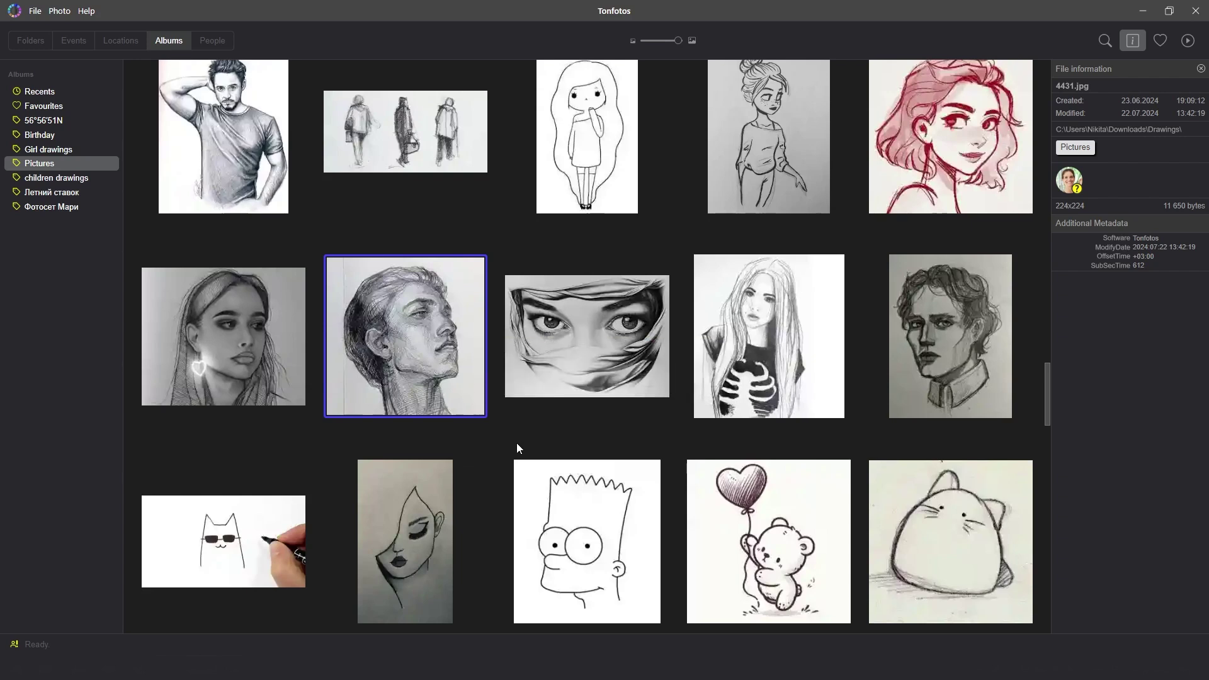
- Tag the man's portrait with a new 'Mans drawing' tag, then add the hooded figure drawing to it
right_click(421, 373)
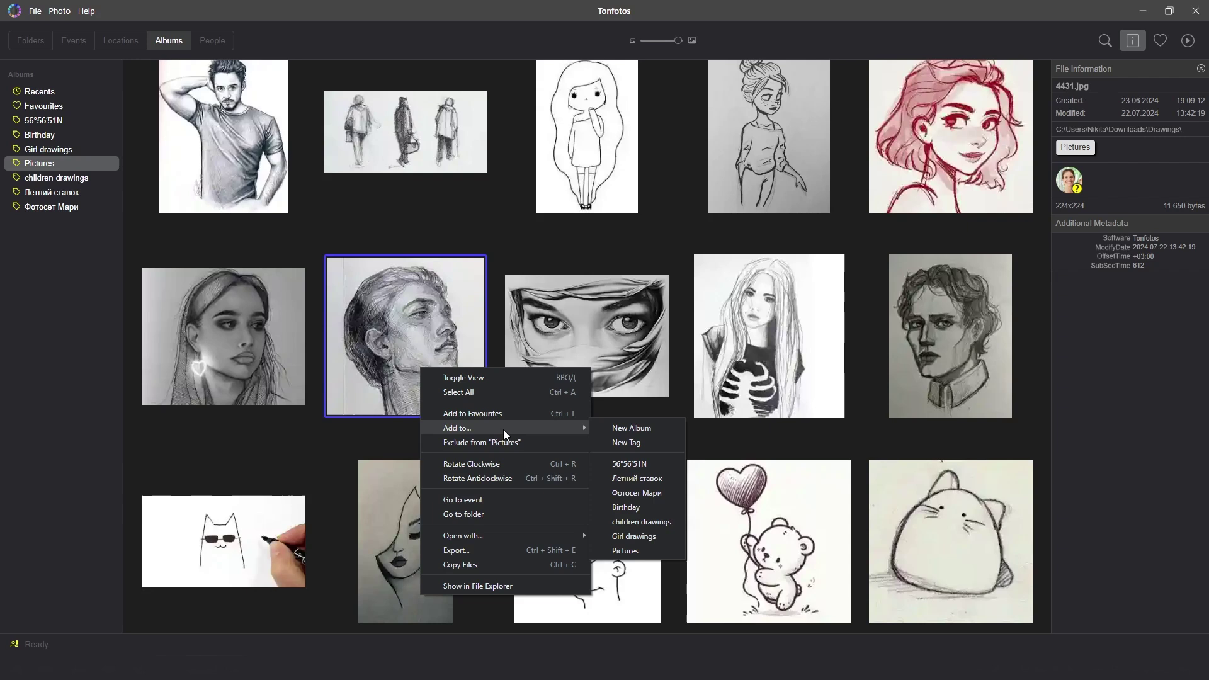
mouse_move(457, 428)
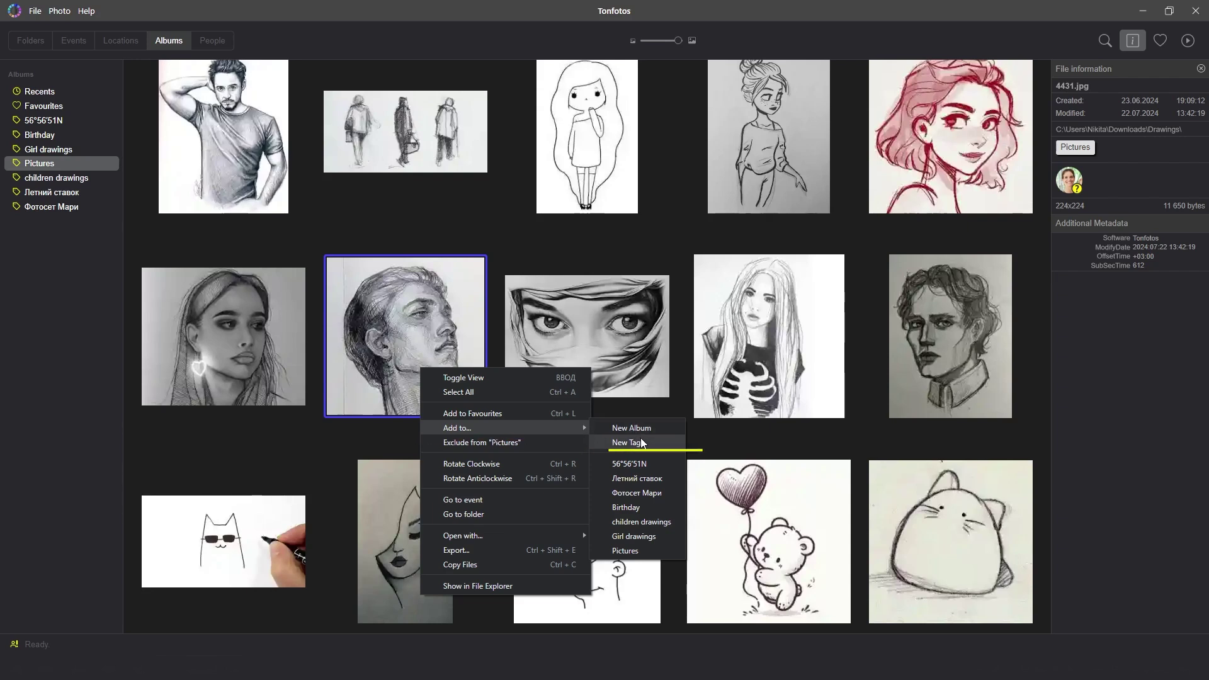
left_click(644, 443)
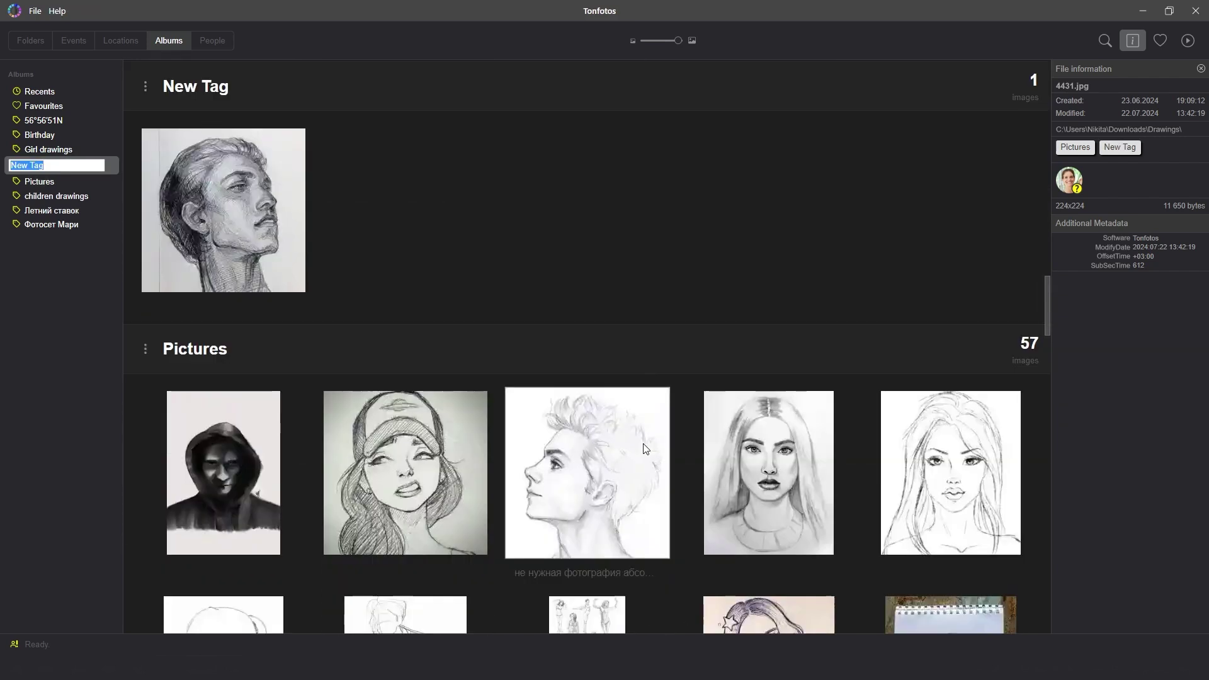
type("Mans drawing")
key("Return")
right_click(251, 432)
mouse_move(286, 229)
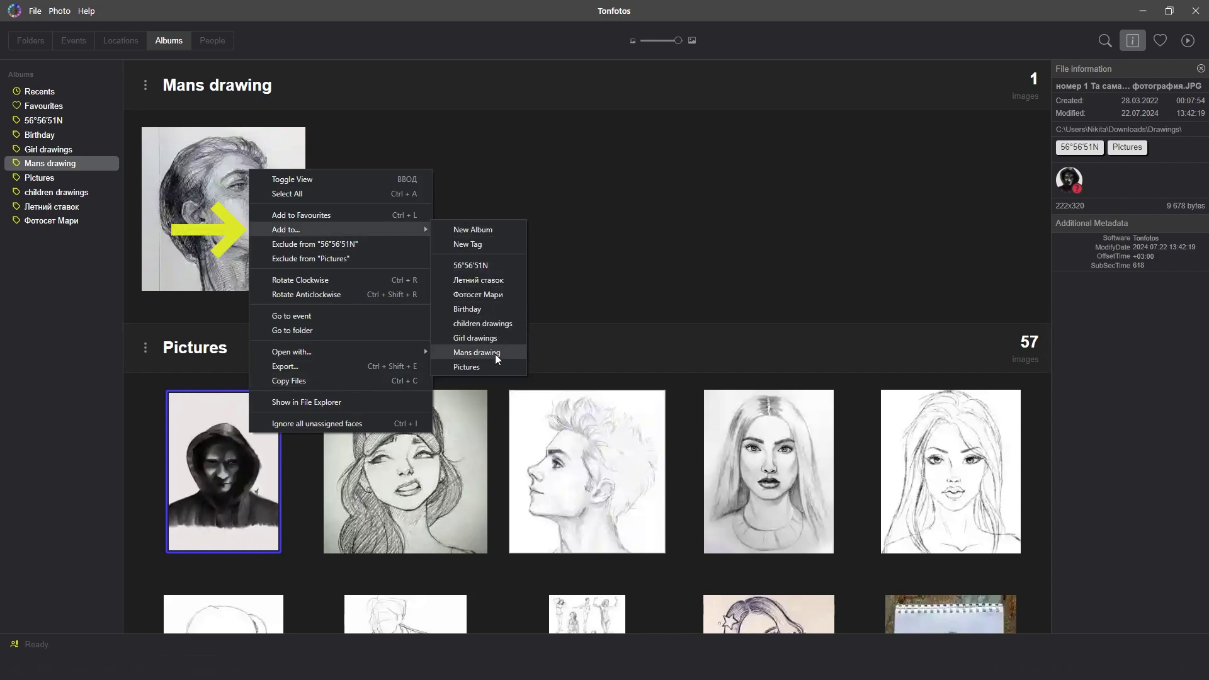
left_click(496, 354)
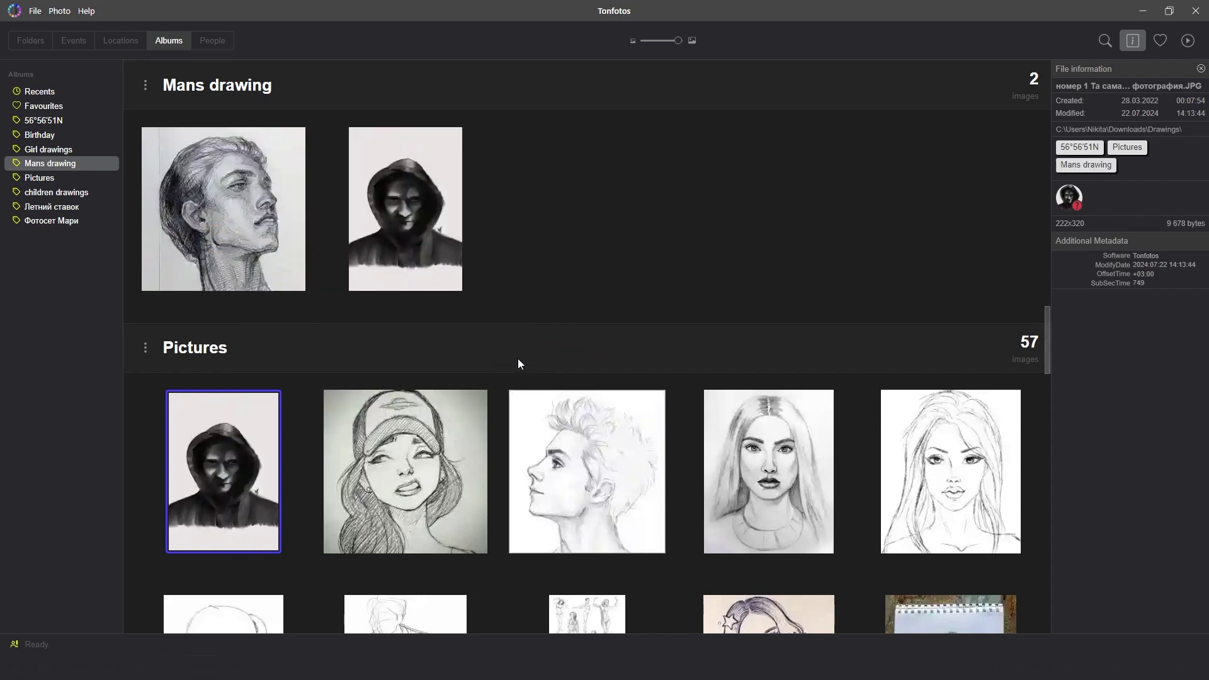
- Preview the hooded drawing full screen, then filter events by the Pictures tag
key("Return")
key("Escape")
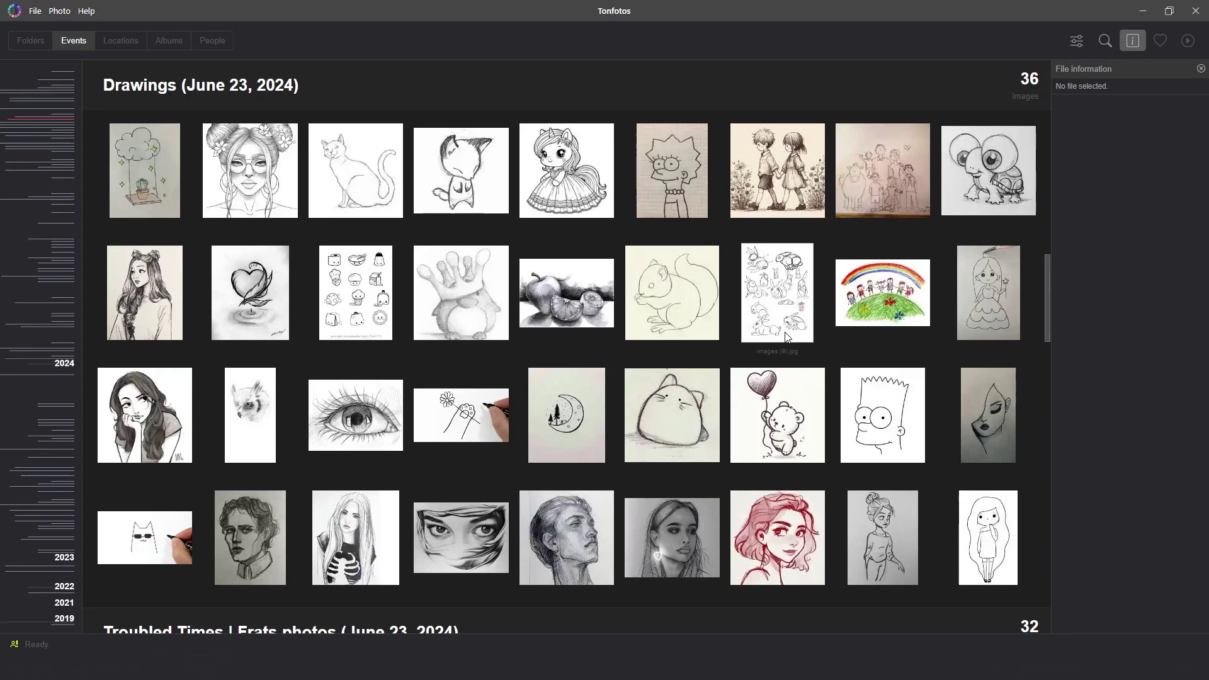
key("ctrl+alt+f")
type("pic")
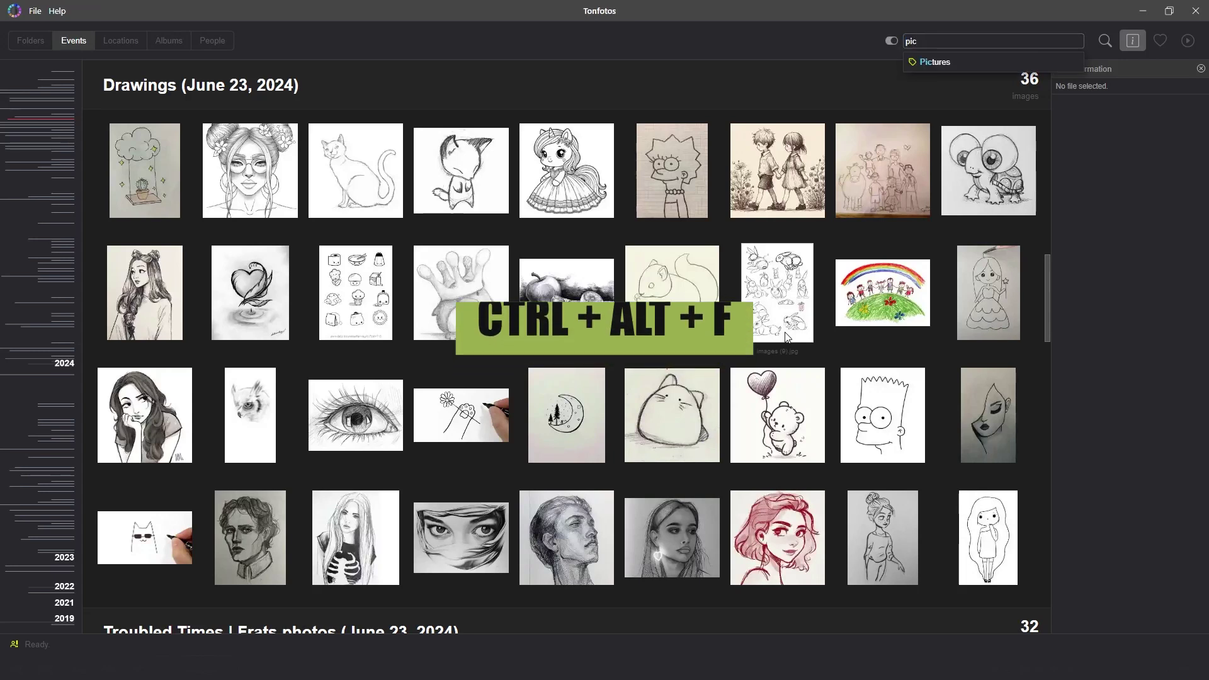
left_click(931, 65)
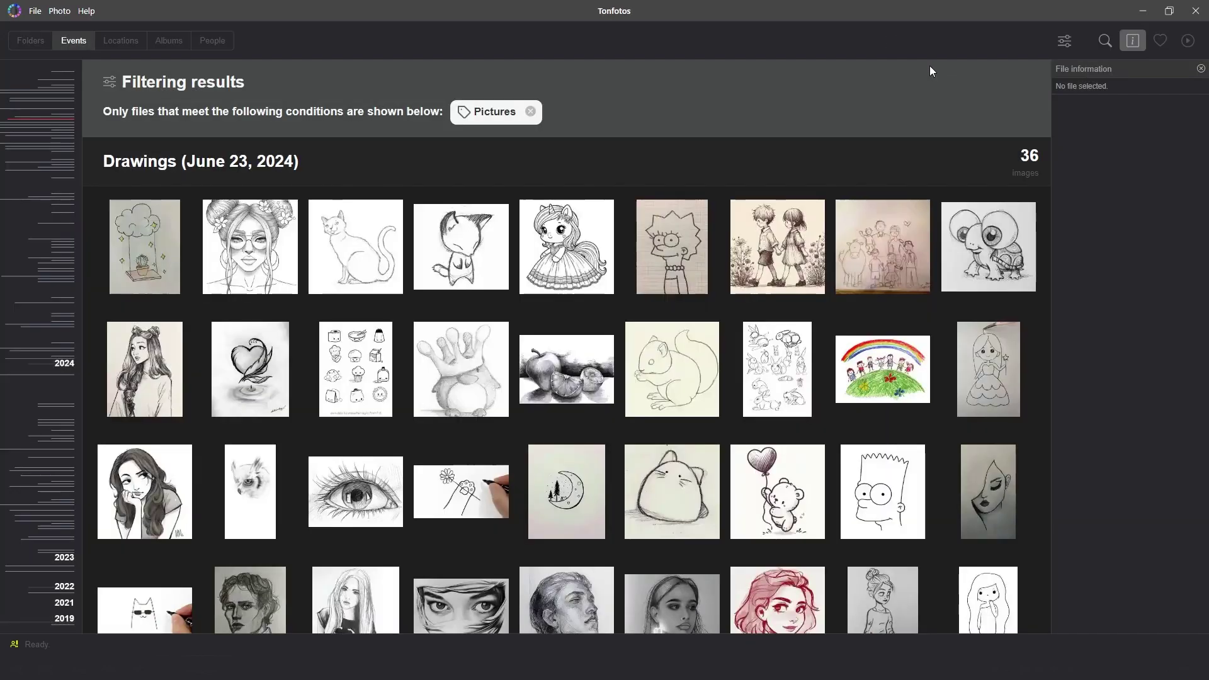
- Add Mans drawing and Girl drawings tag filters, then remove the Mans drawing filter
key("ctrl+alt+f")
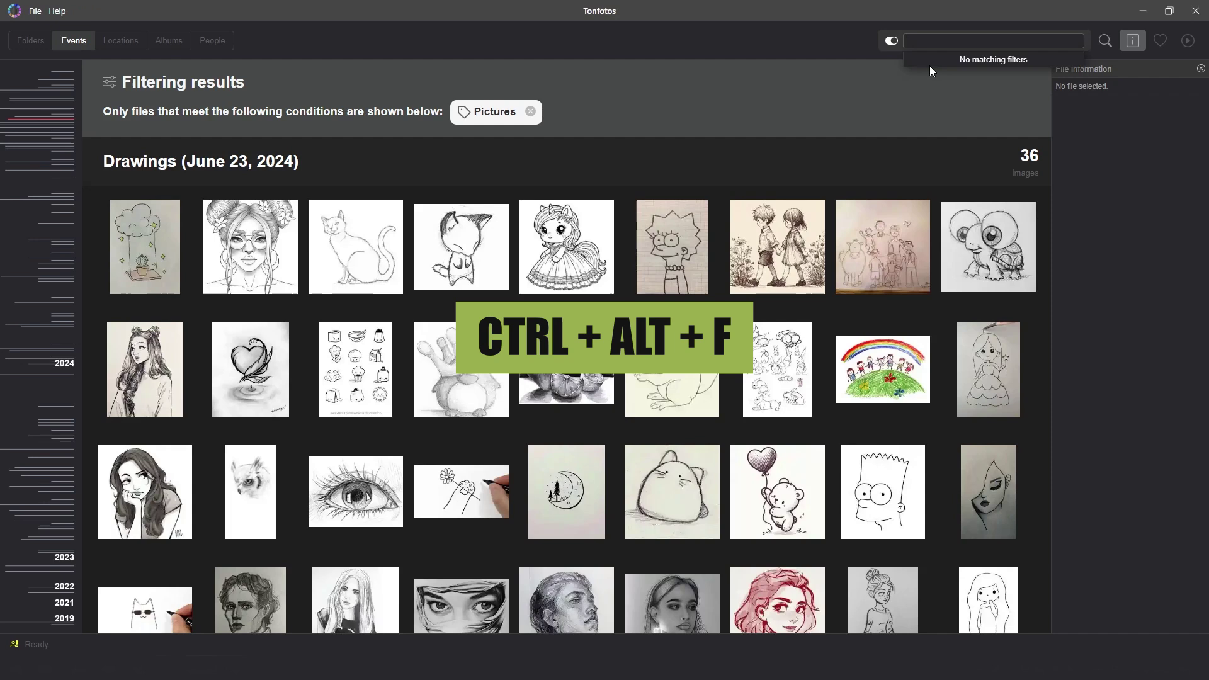
type("man")
left_click(930, 63)
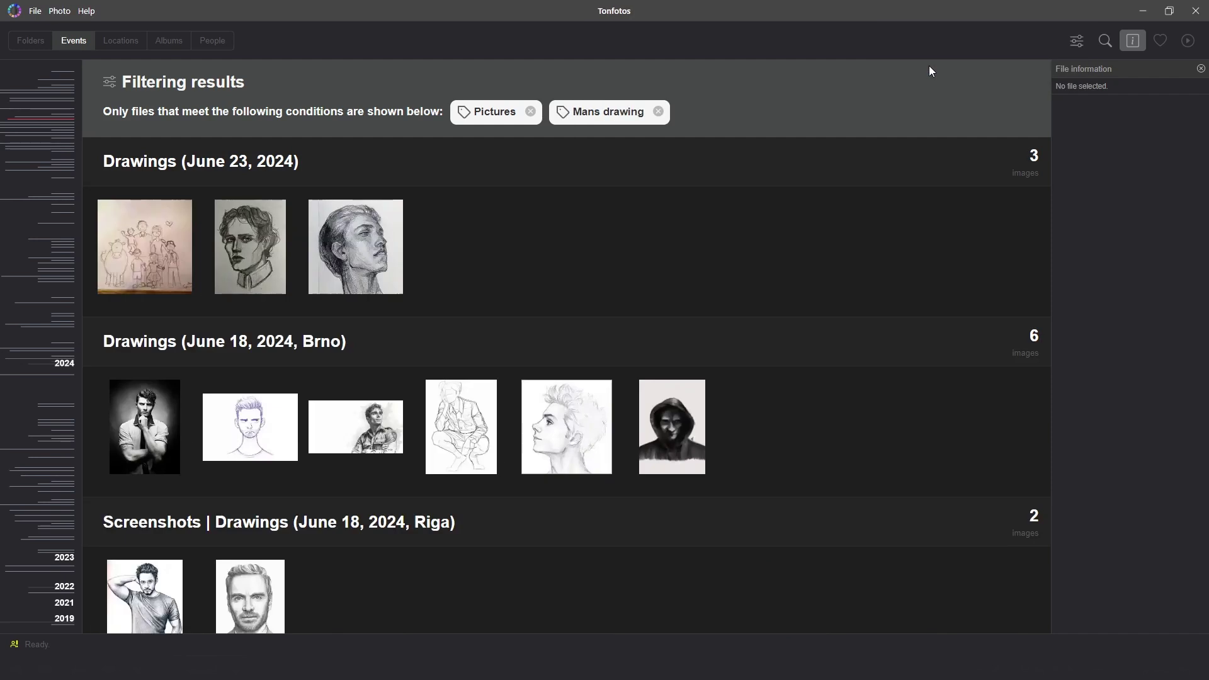
key("ctrl+alt+f")
type("gi")
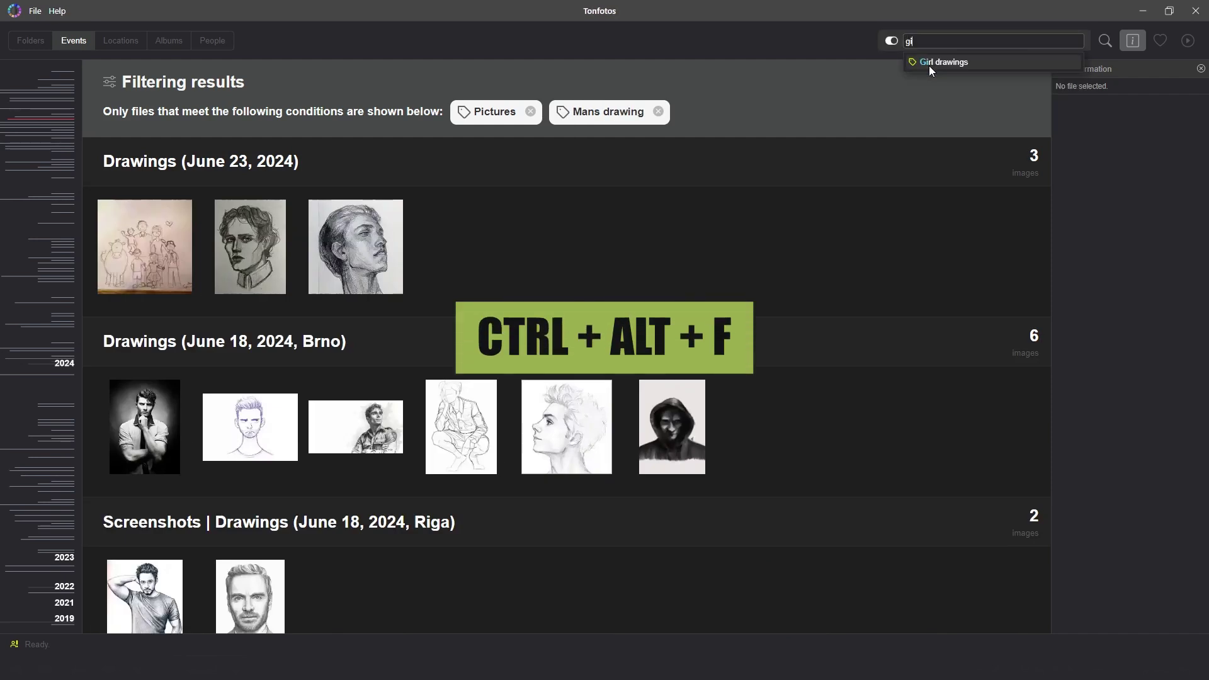
left_click(930, 64)
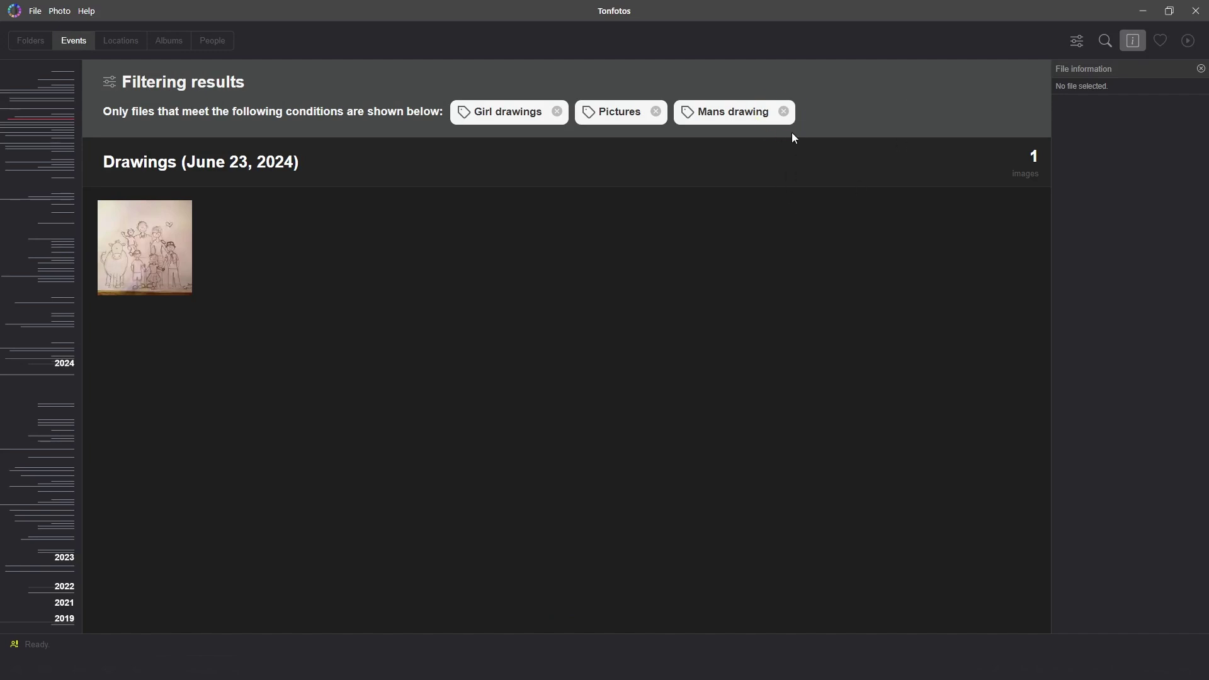
left_click(784, 111)
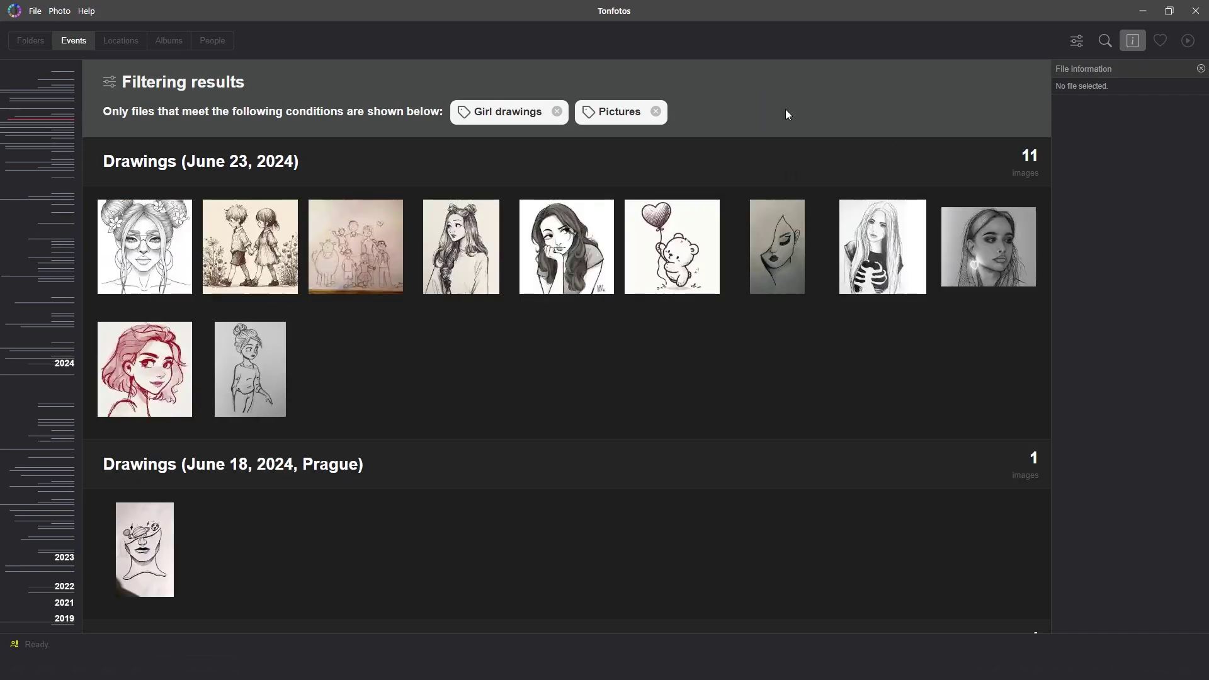
- Clear filters and filter events by the Girl drawings and Mans drawing tags
key("Escape")
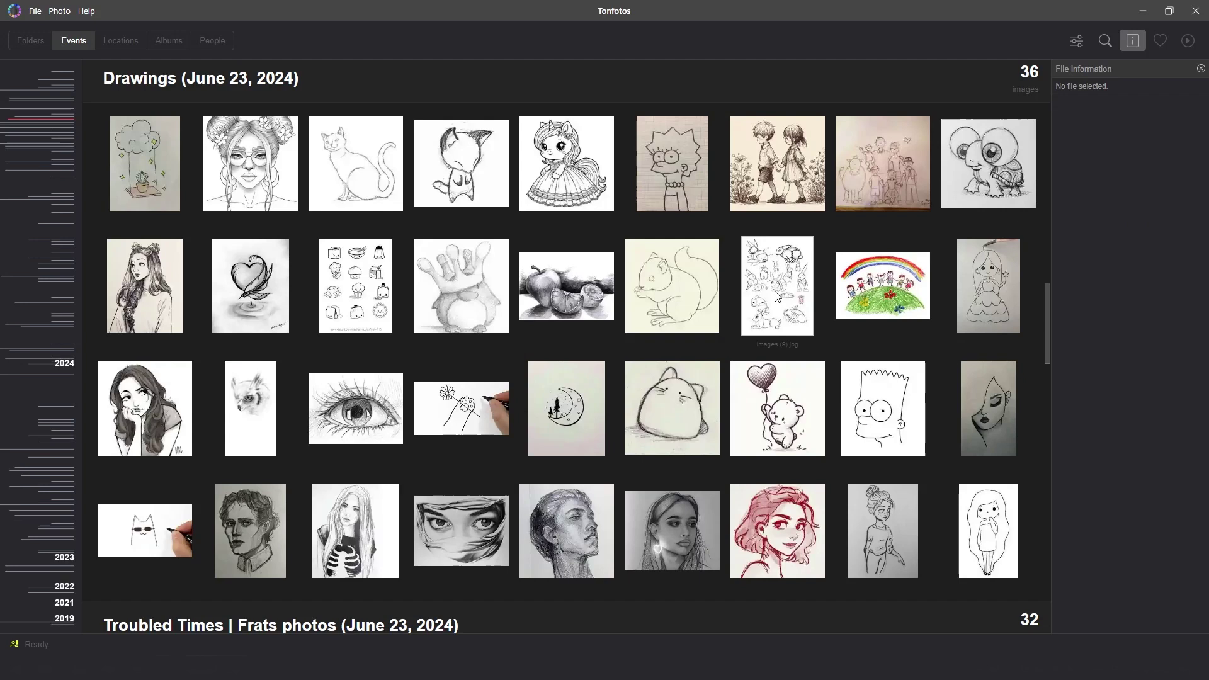
key("ctrl+alt+f")
type("gi")
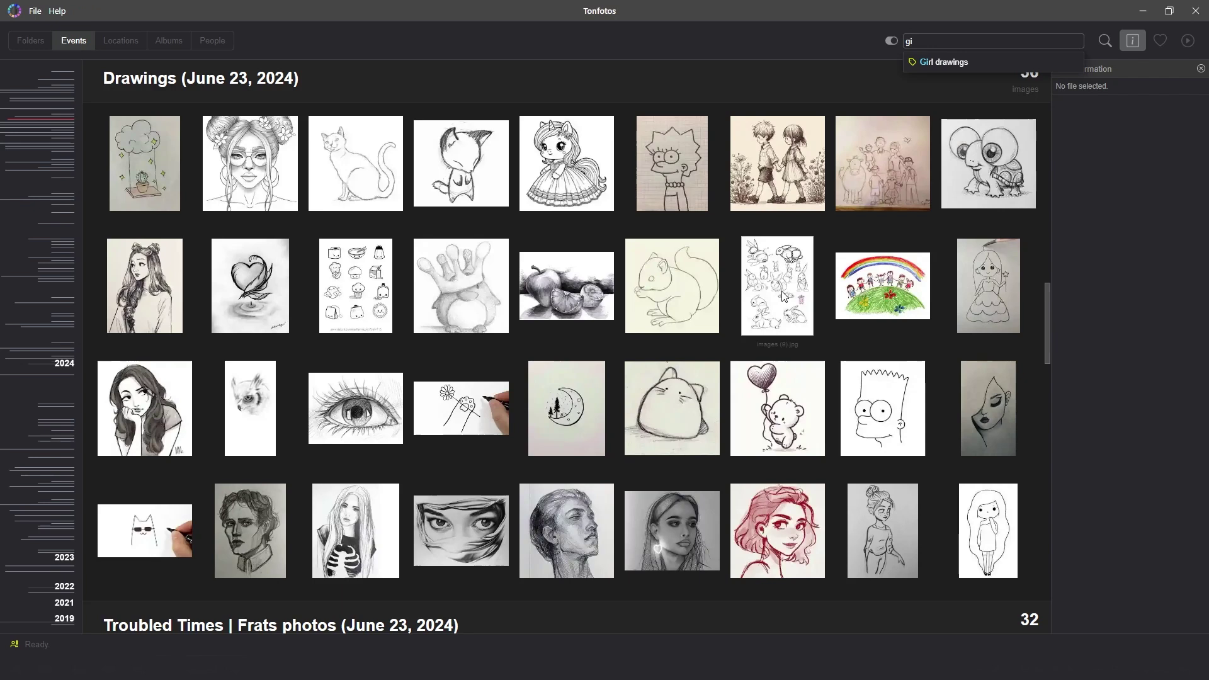
left_click(933, 63)
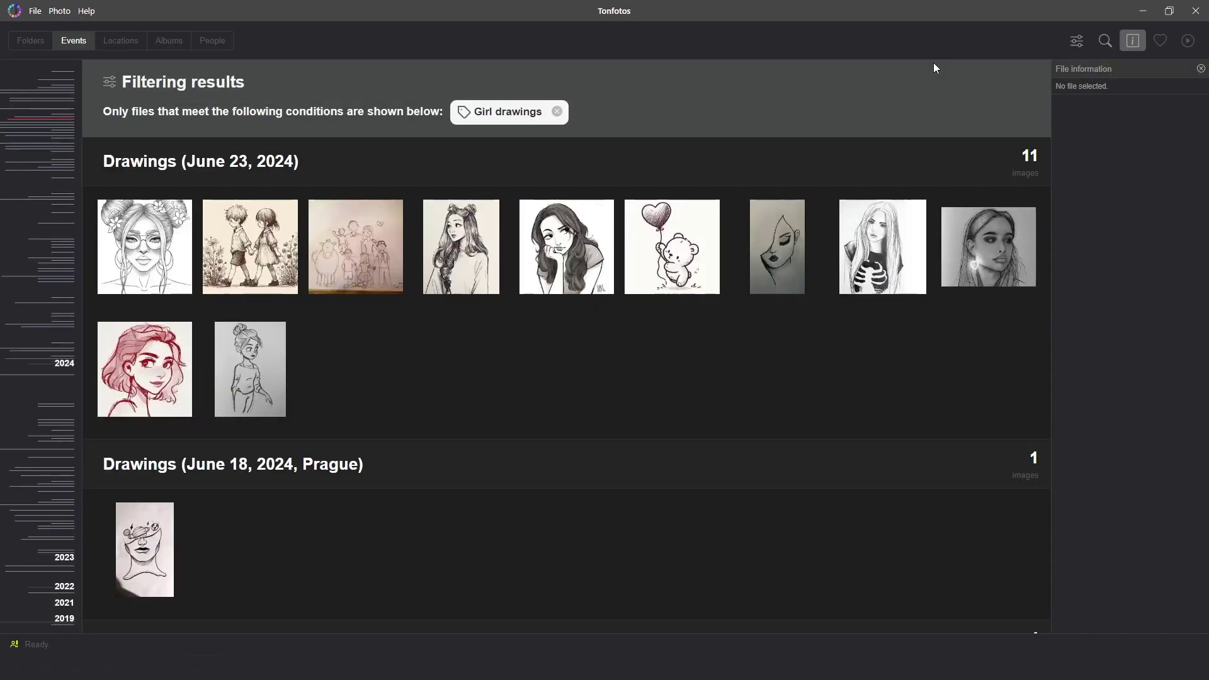
key("ctrl+alt+f")
type("mans")
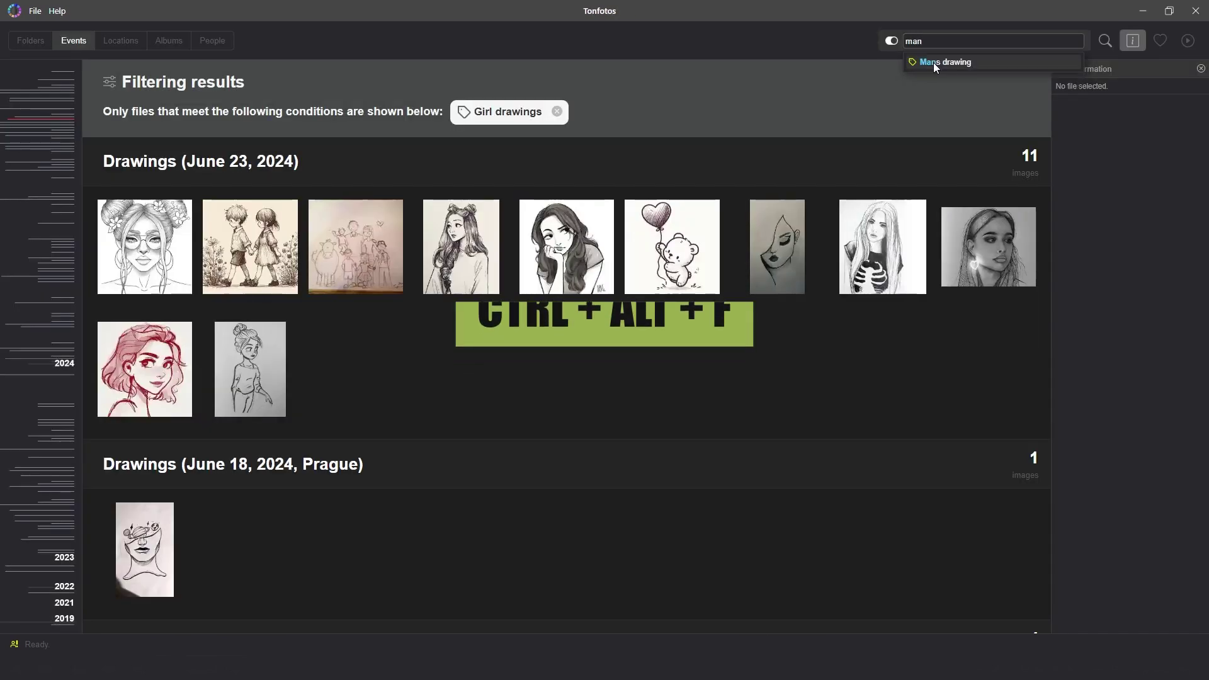
left_click(933, 63)
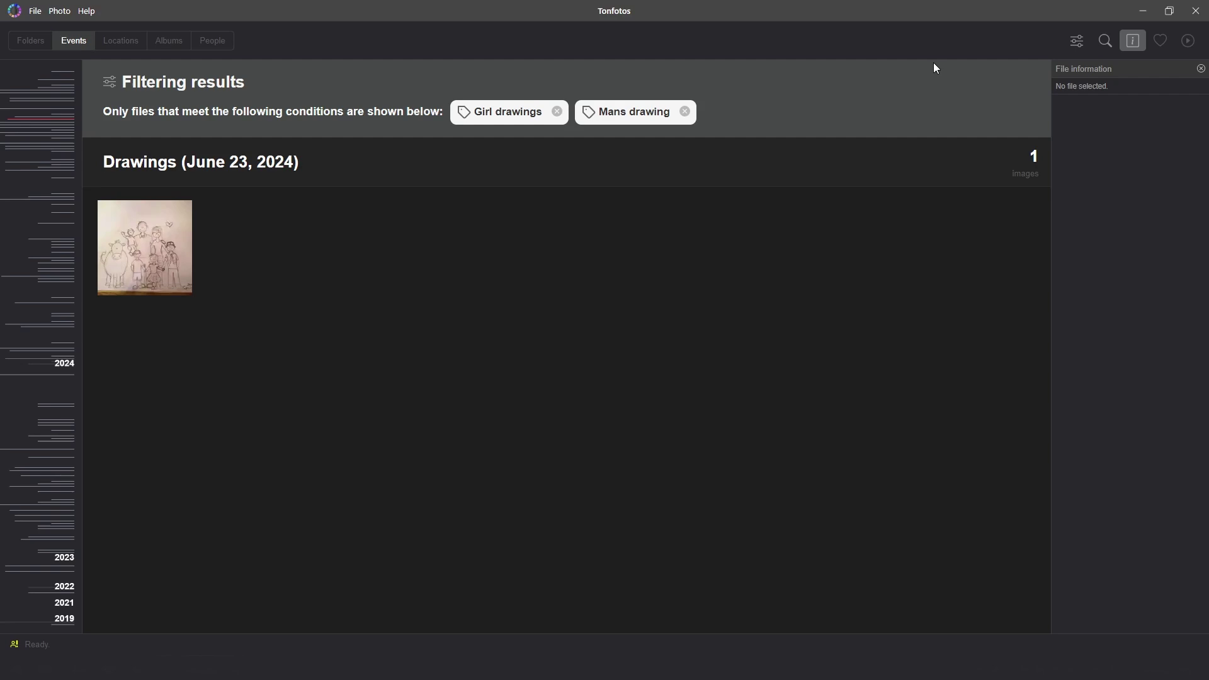
- Exclude the children drawings tag from the filtered results
left_click(1085, 44)
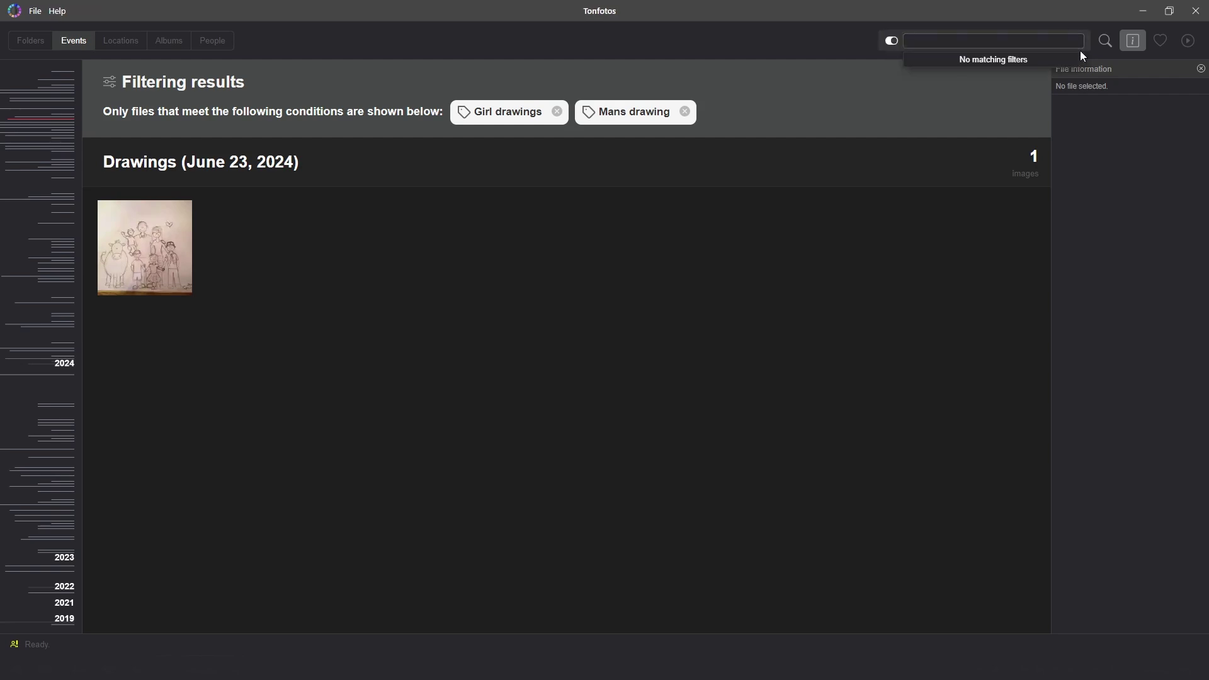
type("chi")
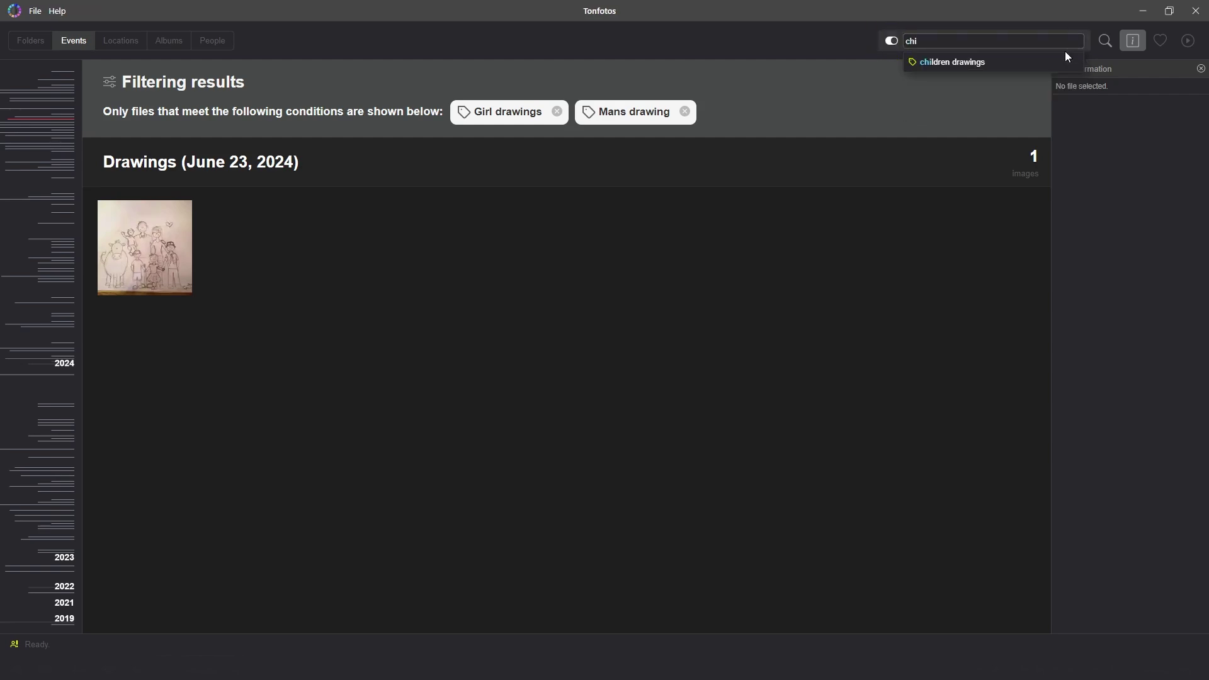
left_click(890, 42)
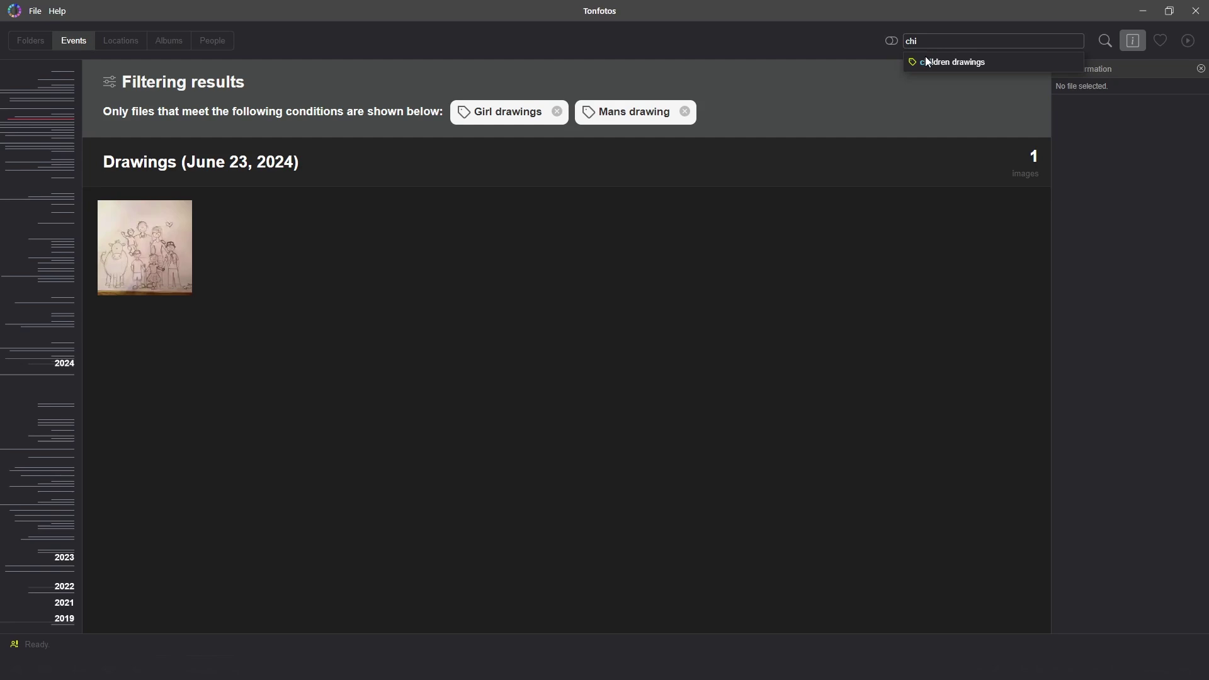
left_click(986, 65)
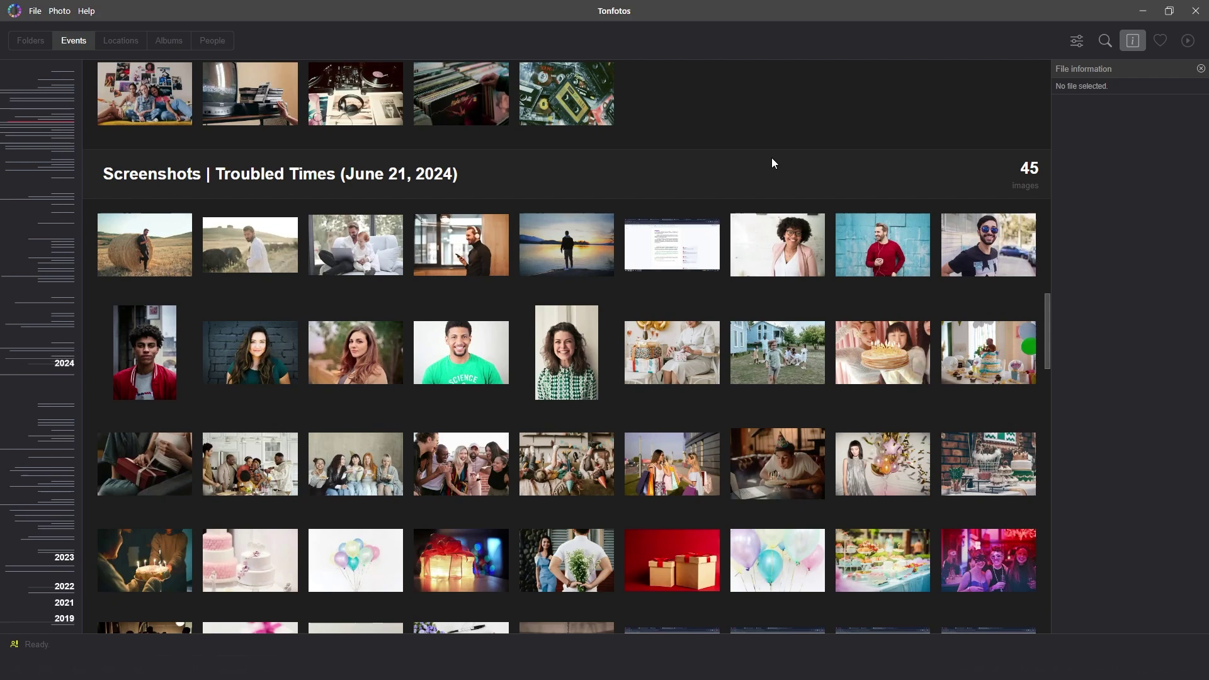
- Filter by a 'Gre' person, then the Birthday tag plus person Valery, leaving three images
key("ctrl+alt+f")
type("Gre")
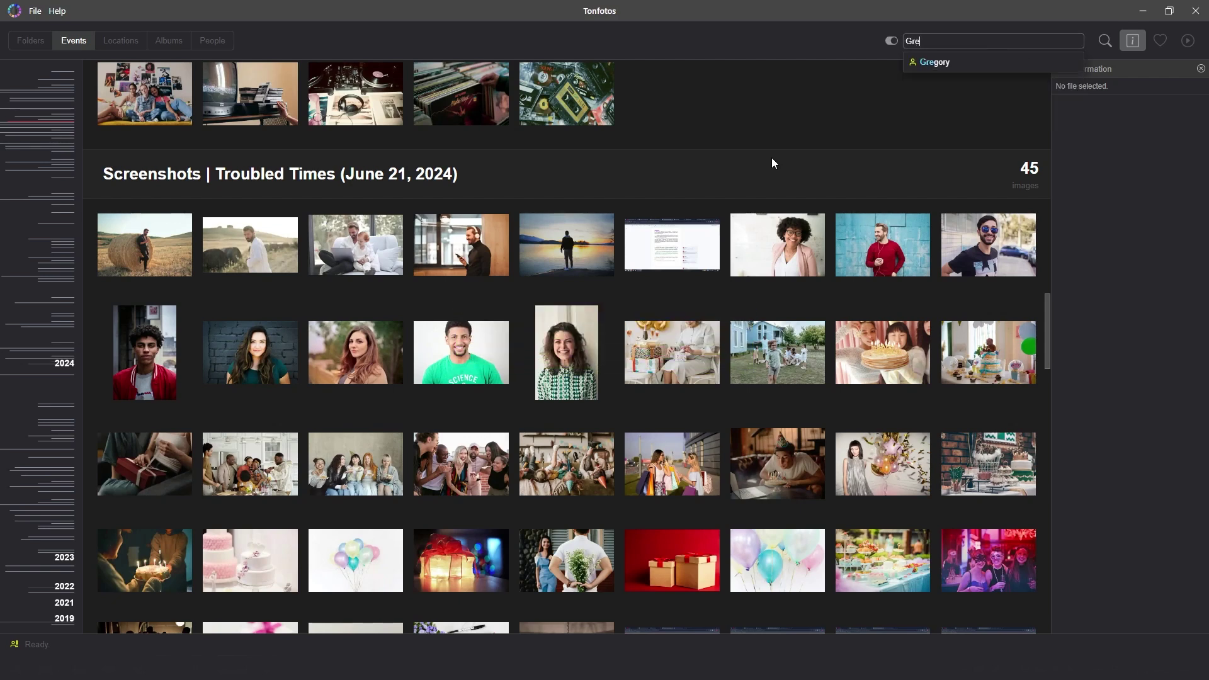
left_click(938, 63)
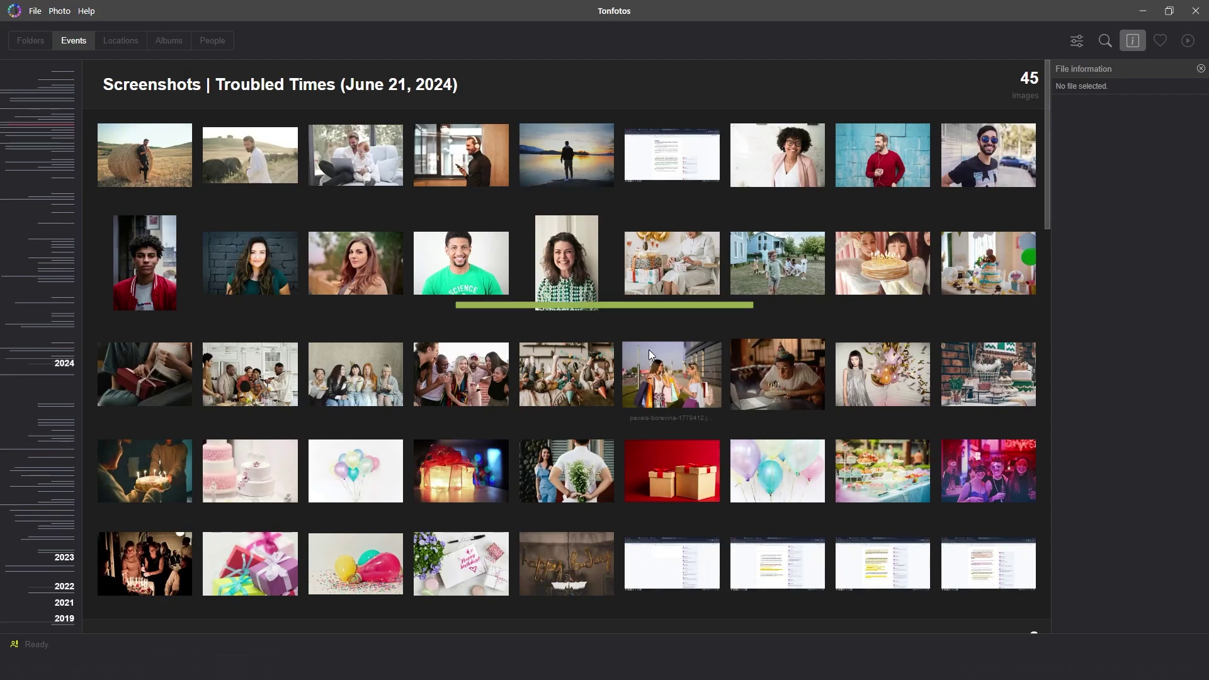
key("ctrl+alt+f")
type("b")
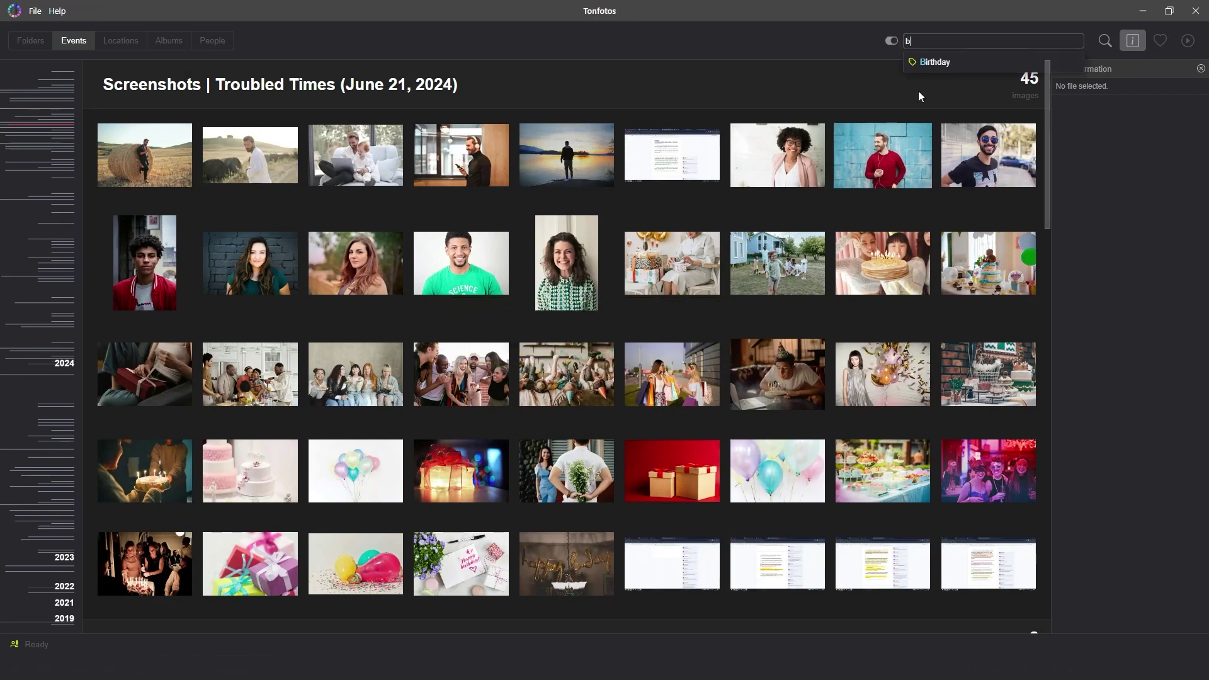
left_click(935, 63)
key("ctrl+alt+f")
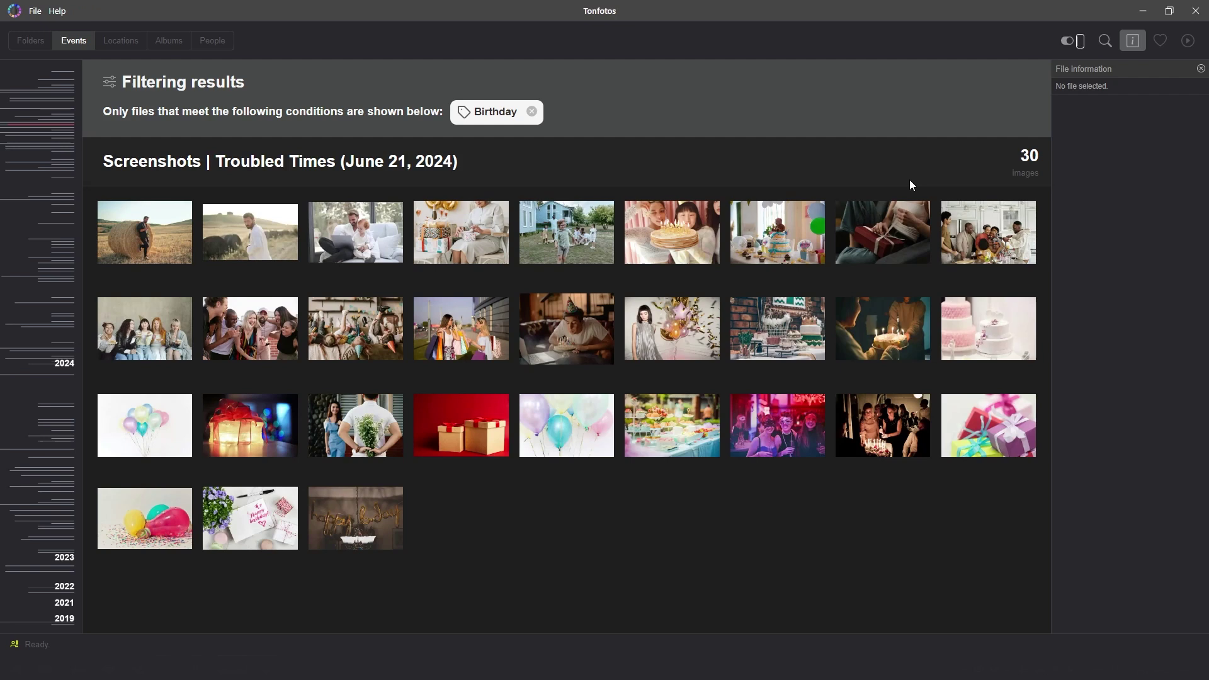
type("va")
left_click(932, 63)
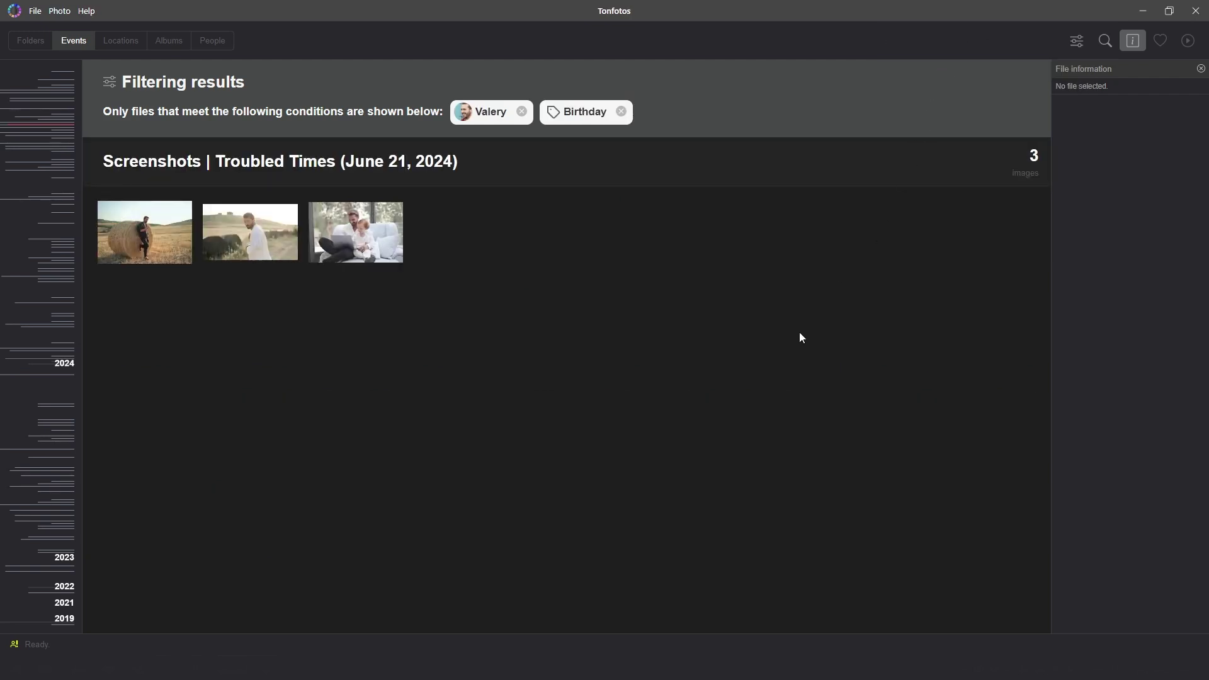
- Clear filters and show only photos containing both Julia and Ann
key("Escape")
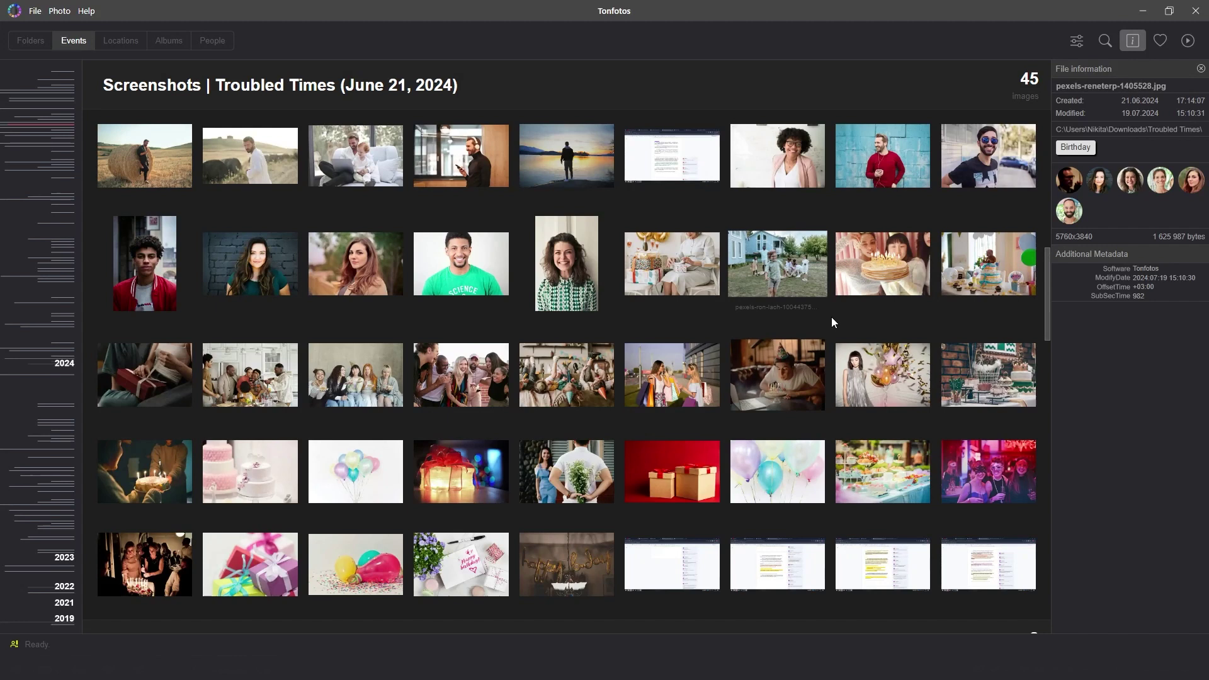
left_click(1077, 40)
type("j")
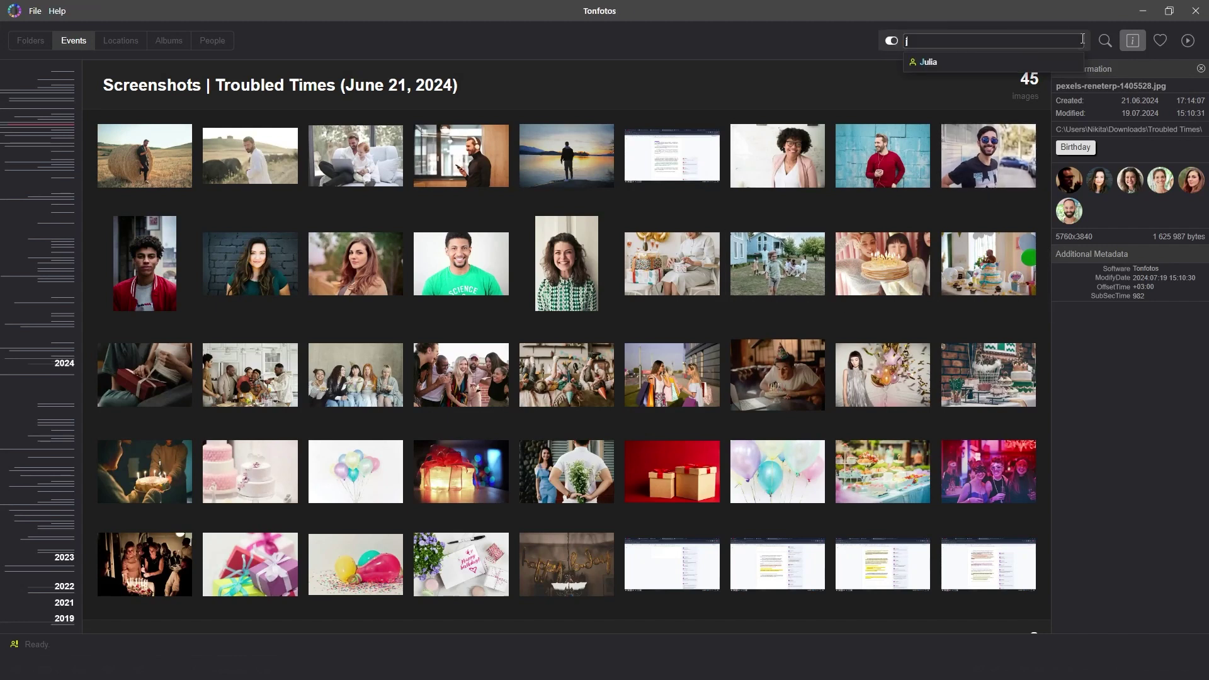
left_click(1022, 58)
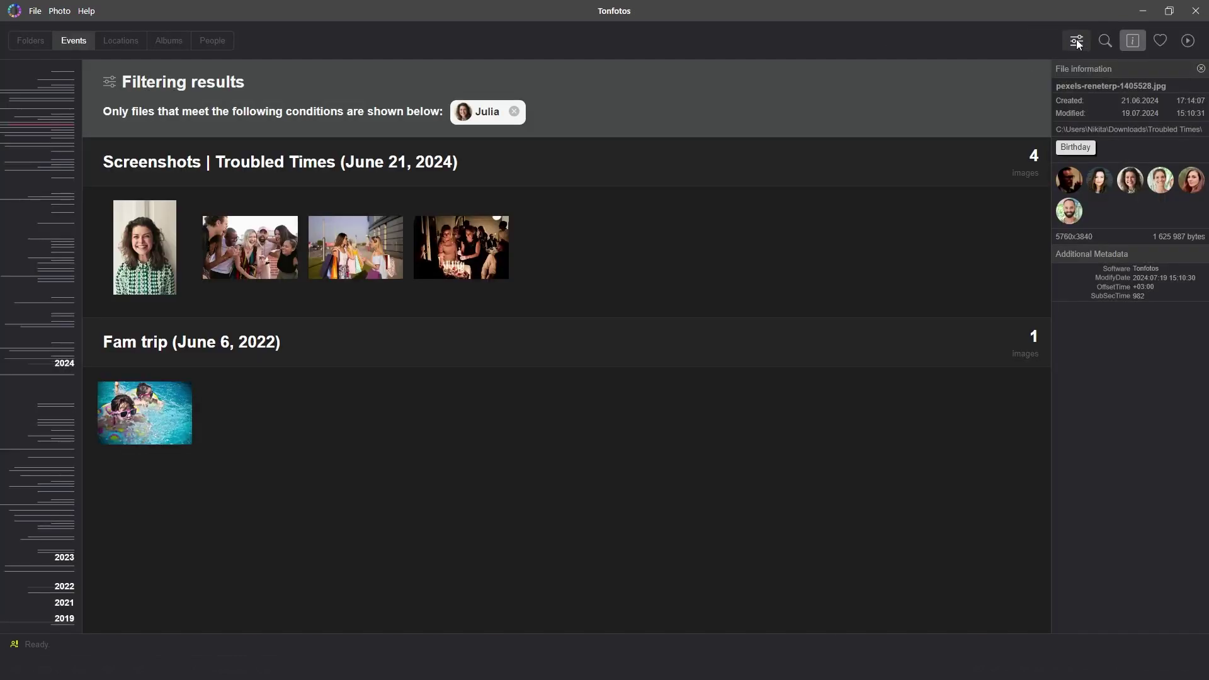
type("a")
left_click(985, 55)
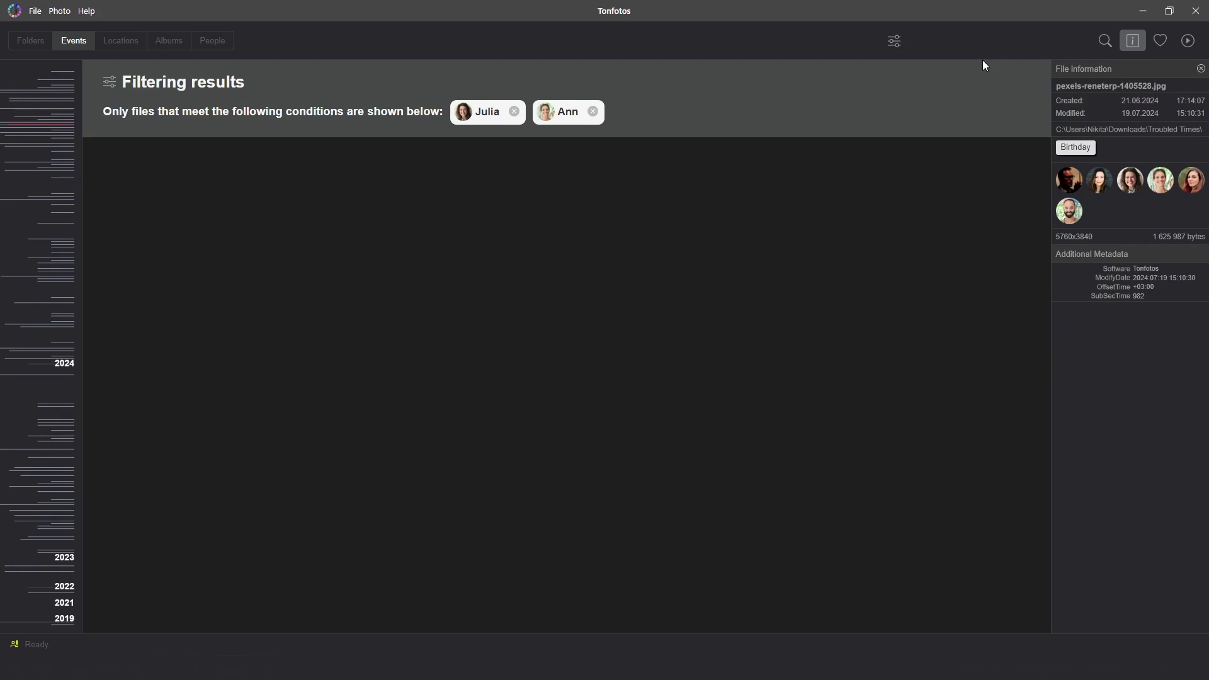
left_click(1075, 43)
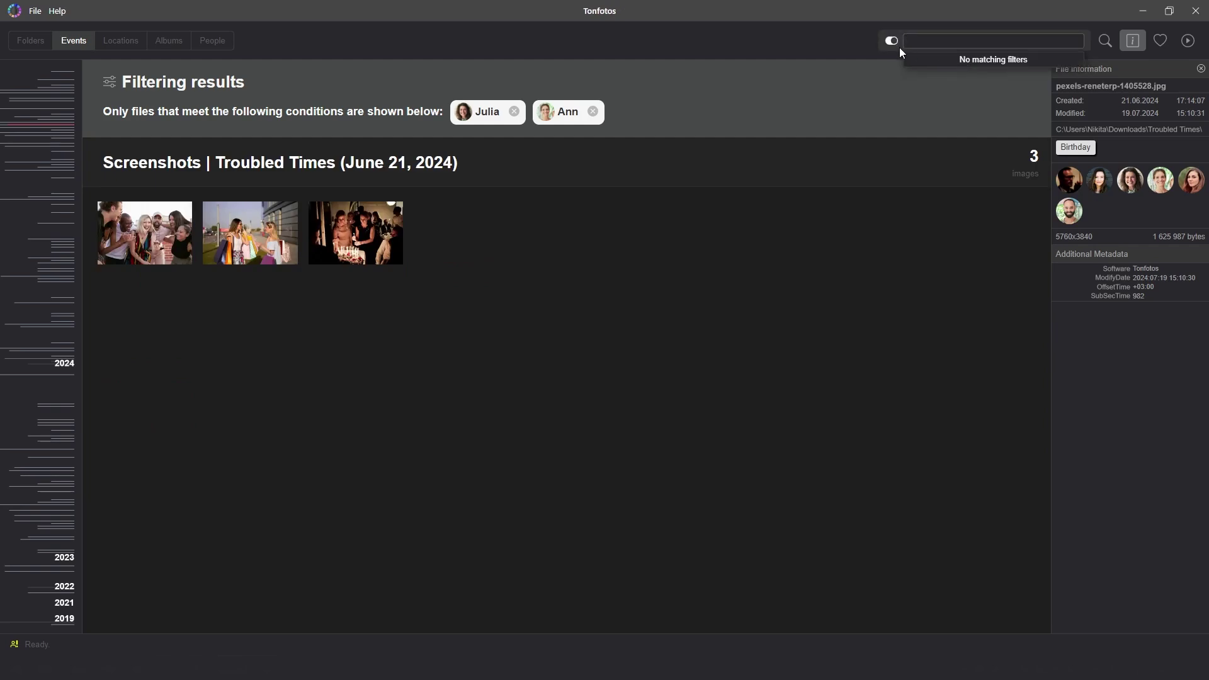
- Exclude Gena from the Julia-and-Ann results, then select a drawing to see its file info
type("ge")
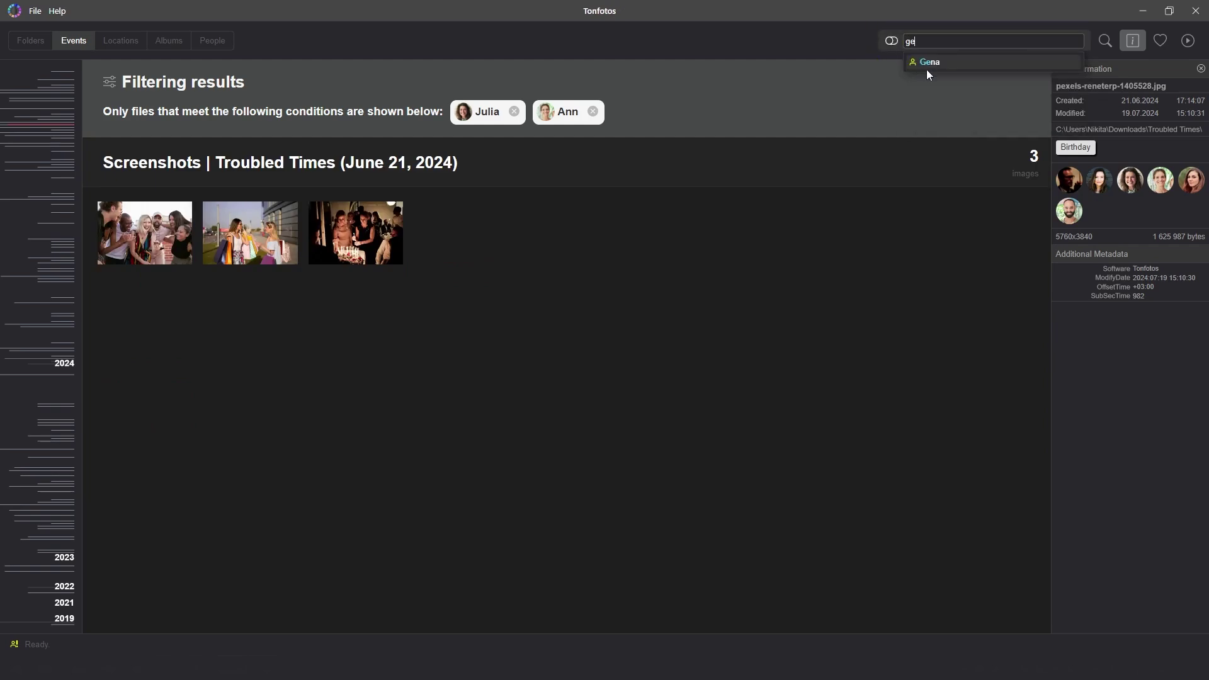
left_click(941, 63)
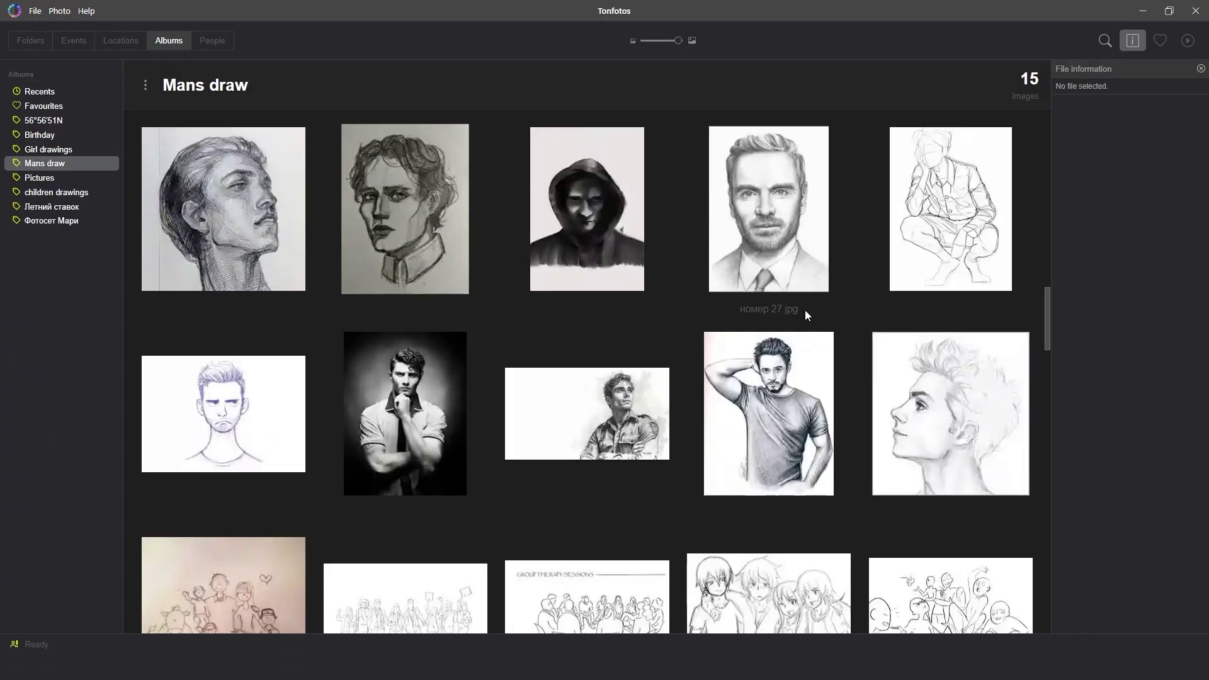
left_click(805, 374)
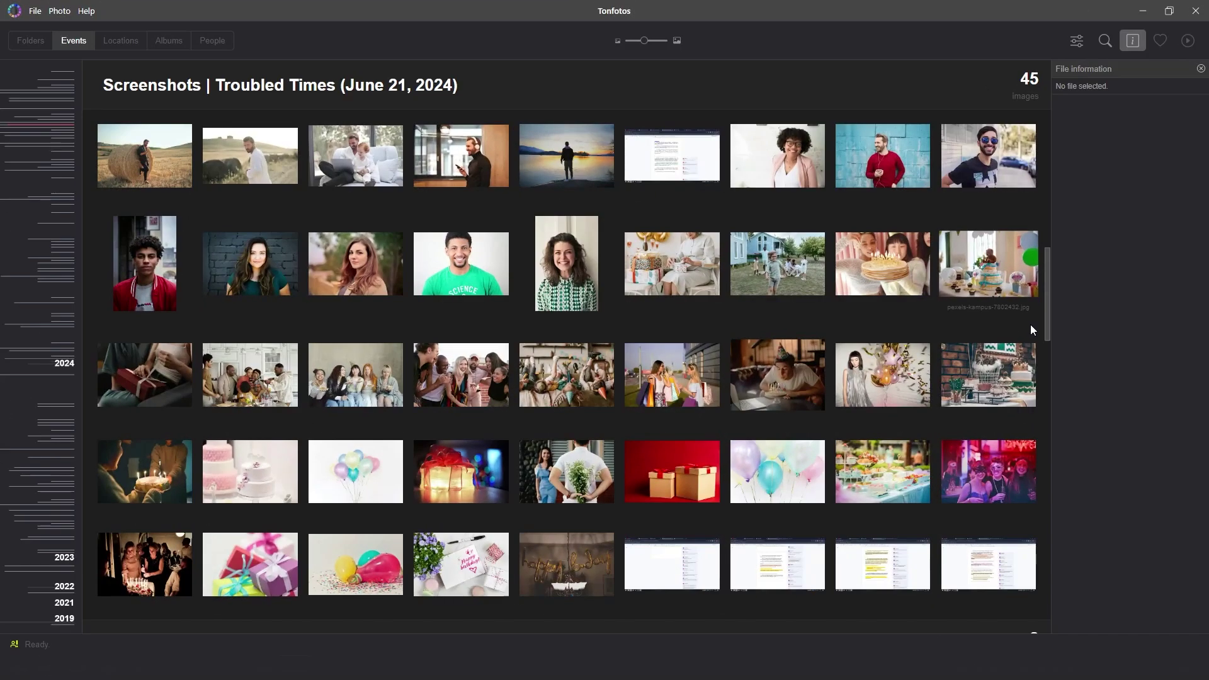
- Show the Locations map, select the Prague photos, and pan the map toward northern Europe
left_click(127, 43)
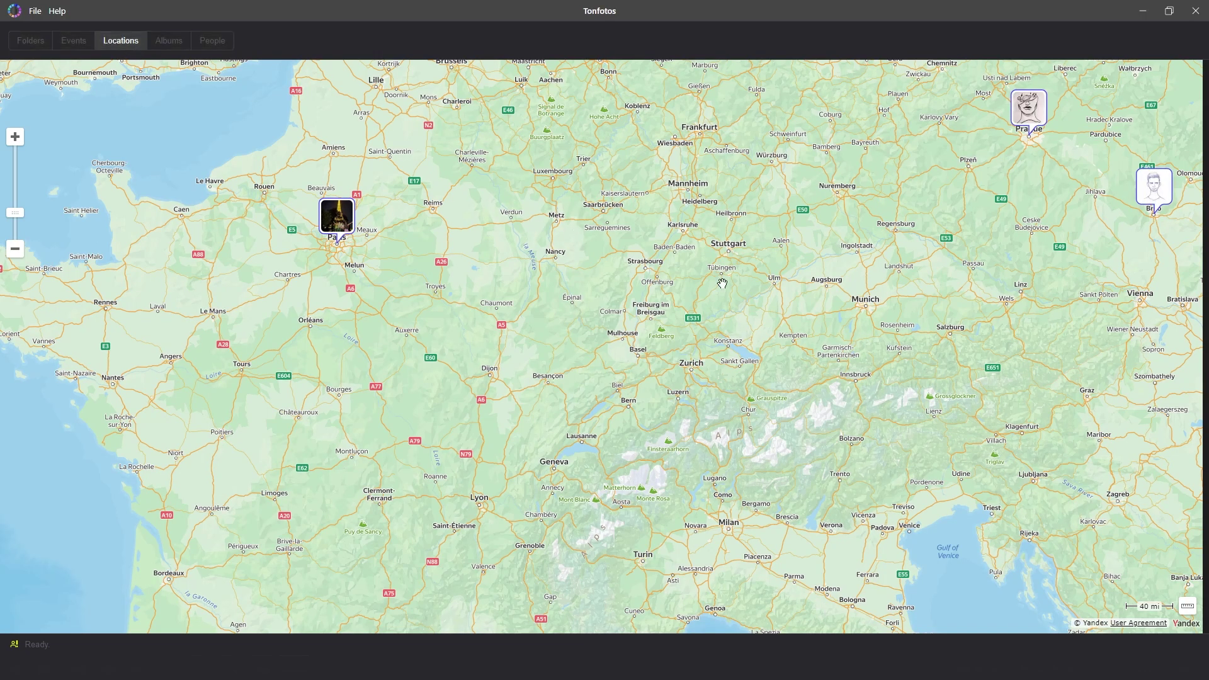
left_click(1038, 120)
left_click_drag(420, 292, 548, 328)
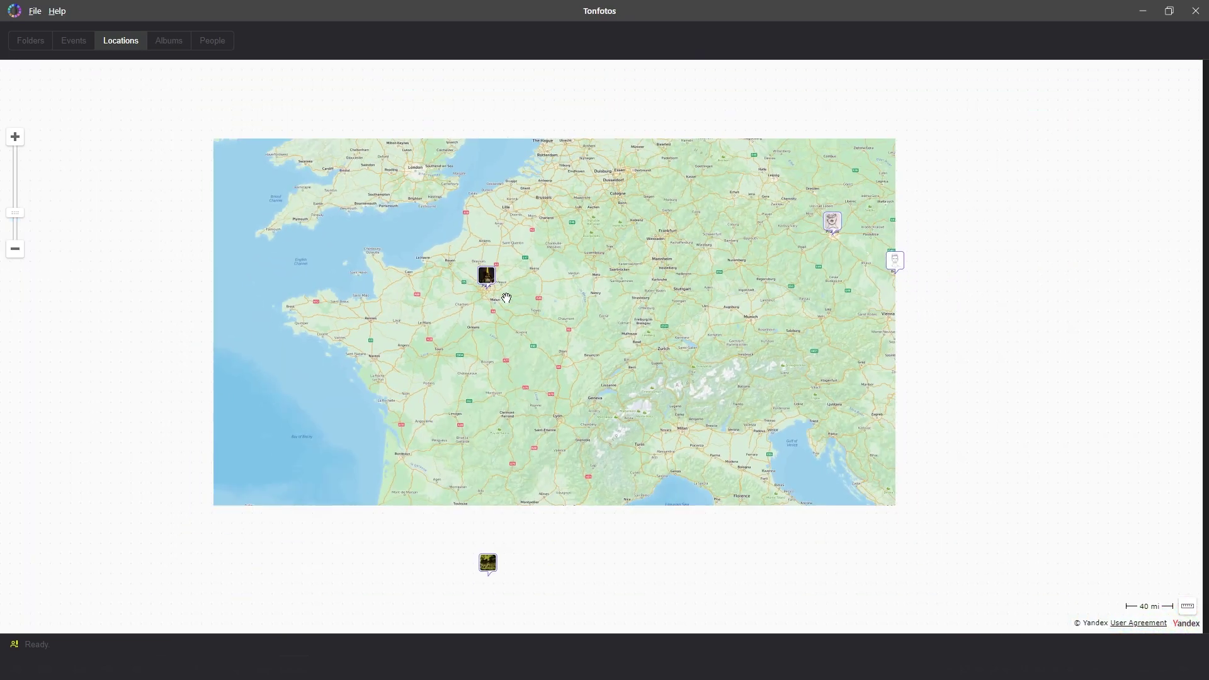
scroll(506, 298, "down", 1)
left_click_drag(506, 298, 722, 254)
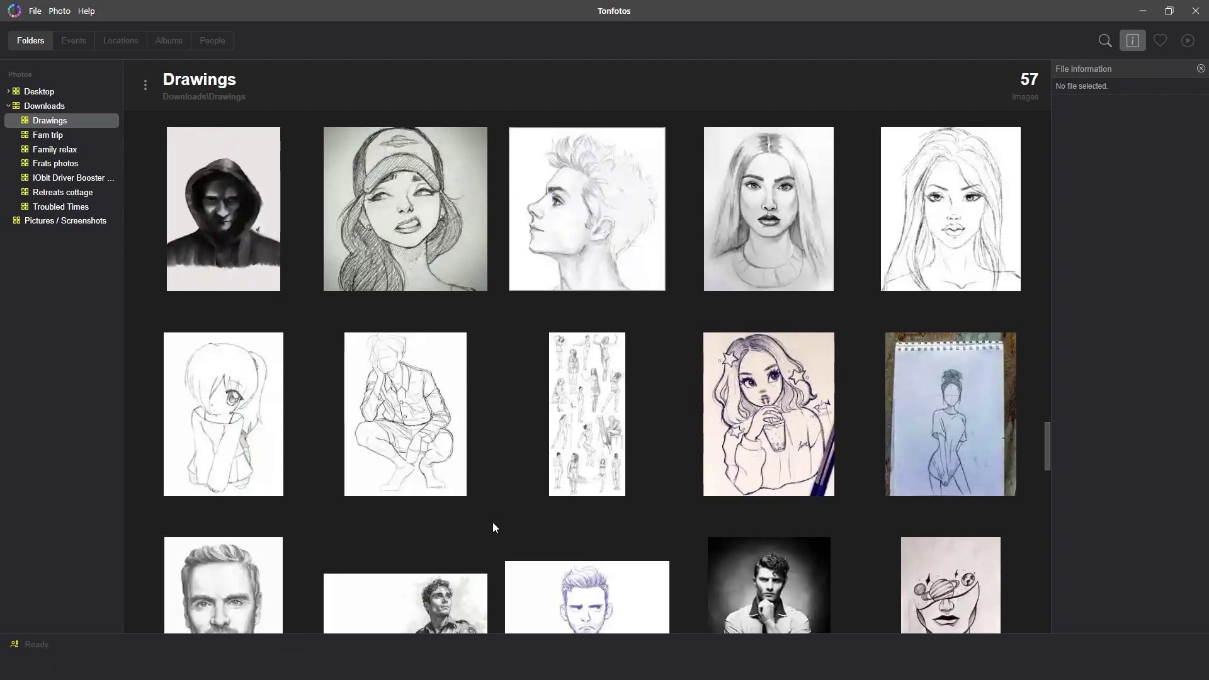
- Search 'img_23' and jump to IMG_234234.jpg in the Troubled Times folder
key("ctrl+f")
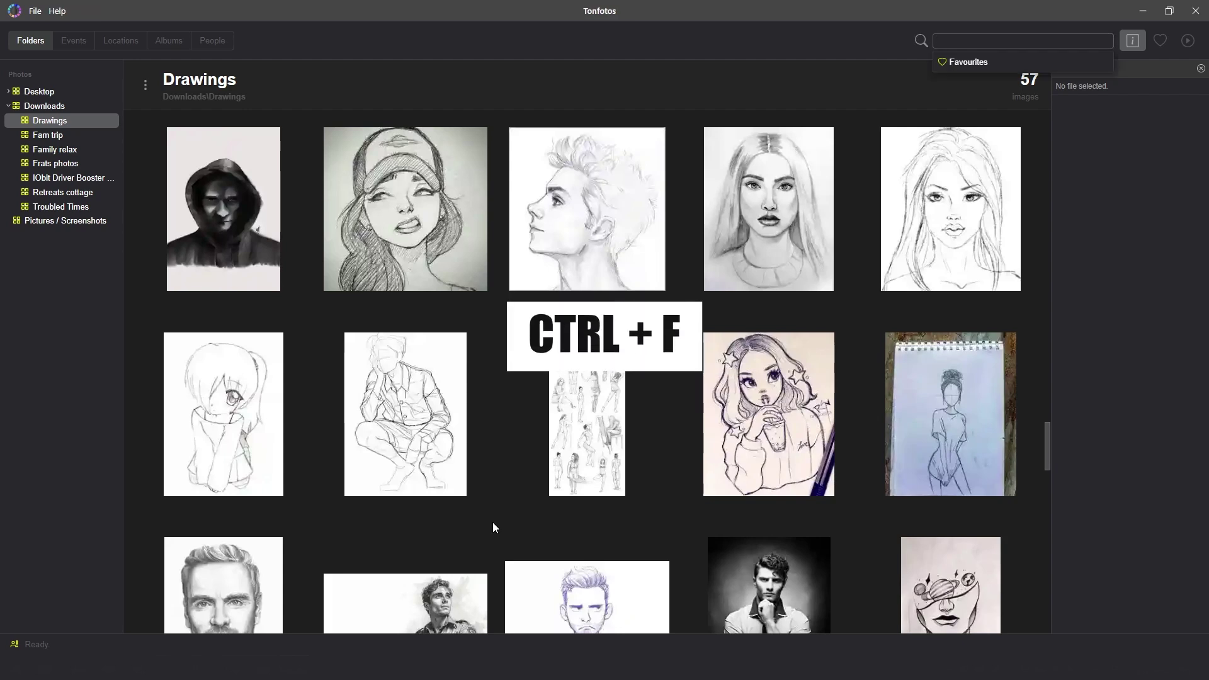
type("img_2")
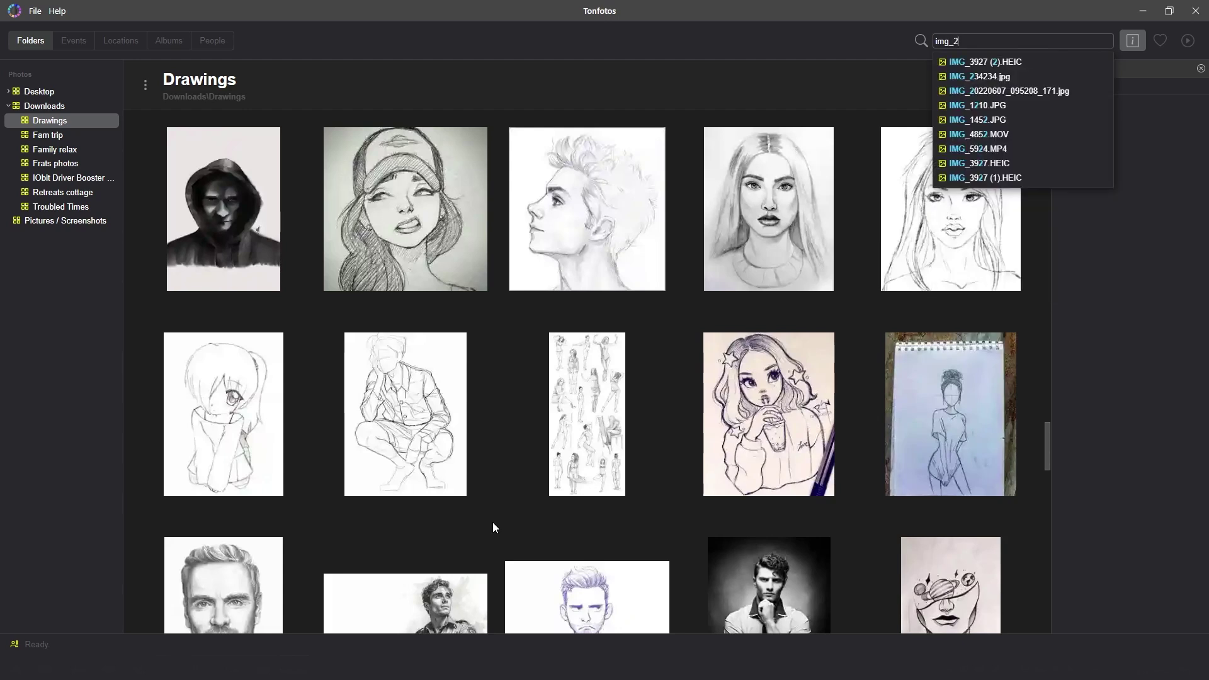
type("3")
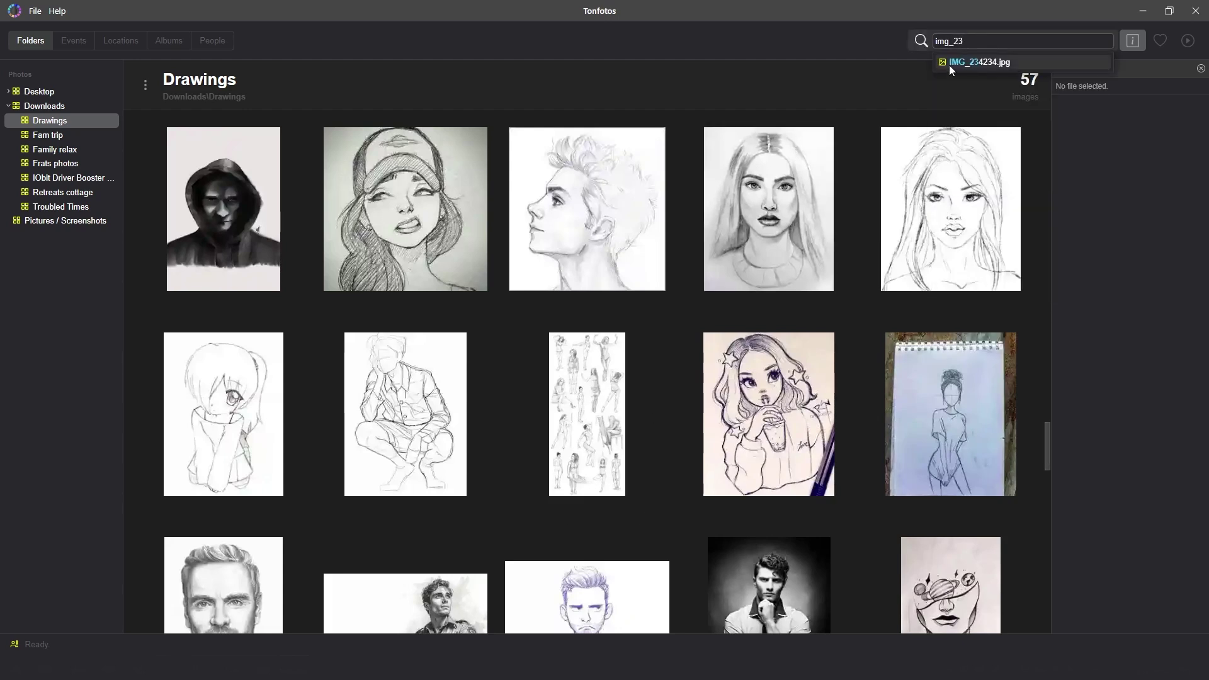
left_click(955, 64)
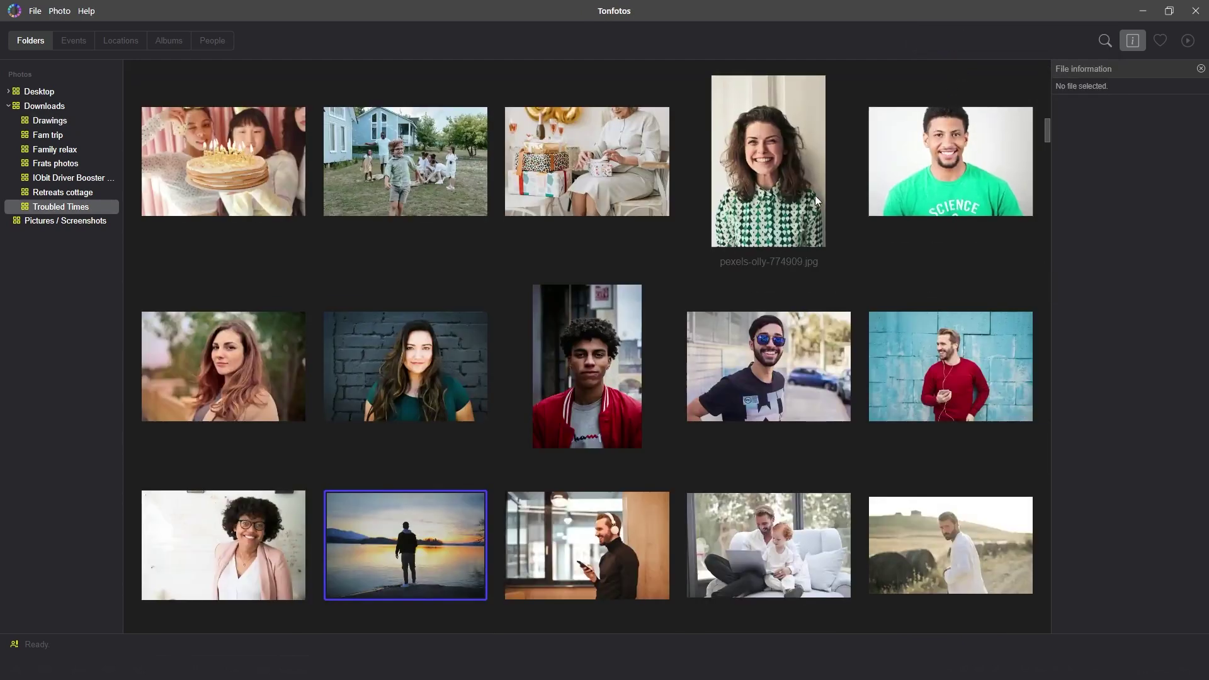